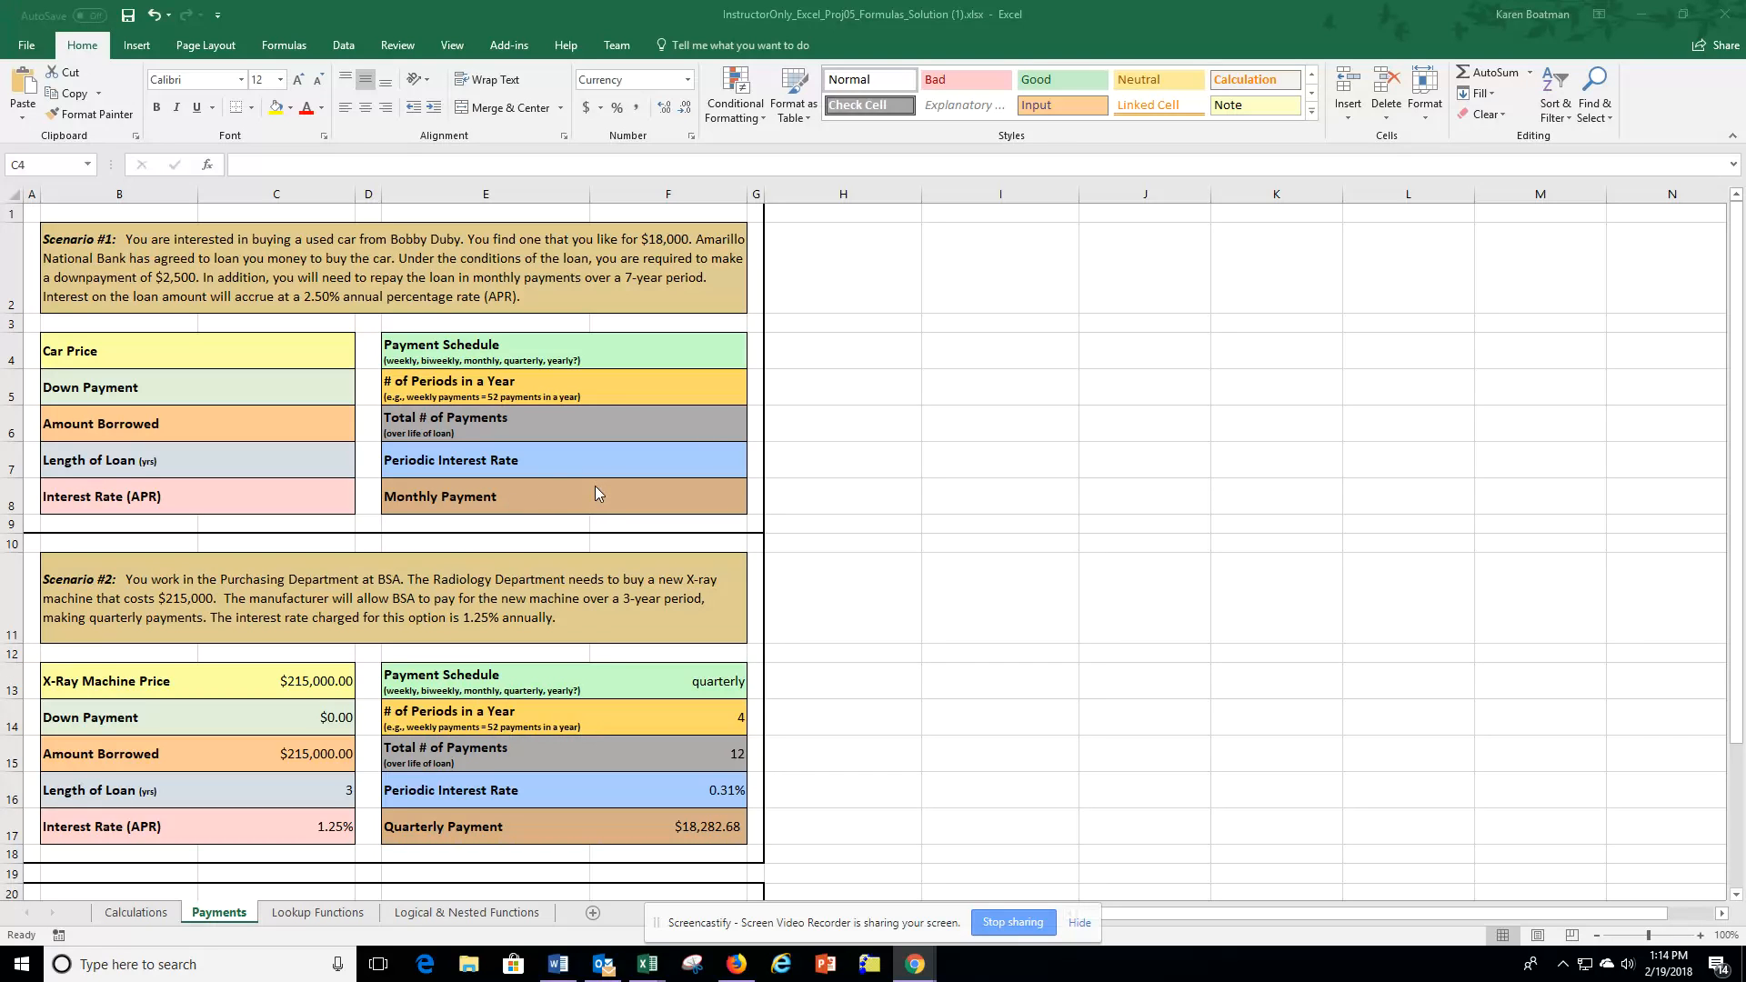
Enter the car price of 18000 for Scenario #1.
{"action": "left_click", "coordinate": [272, 354]}
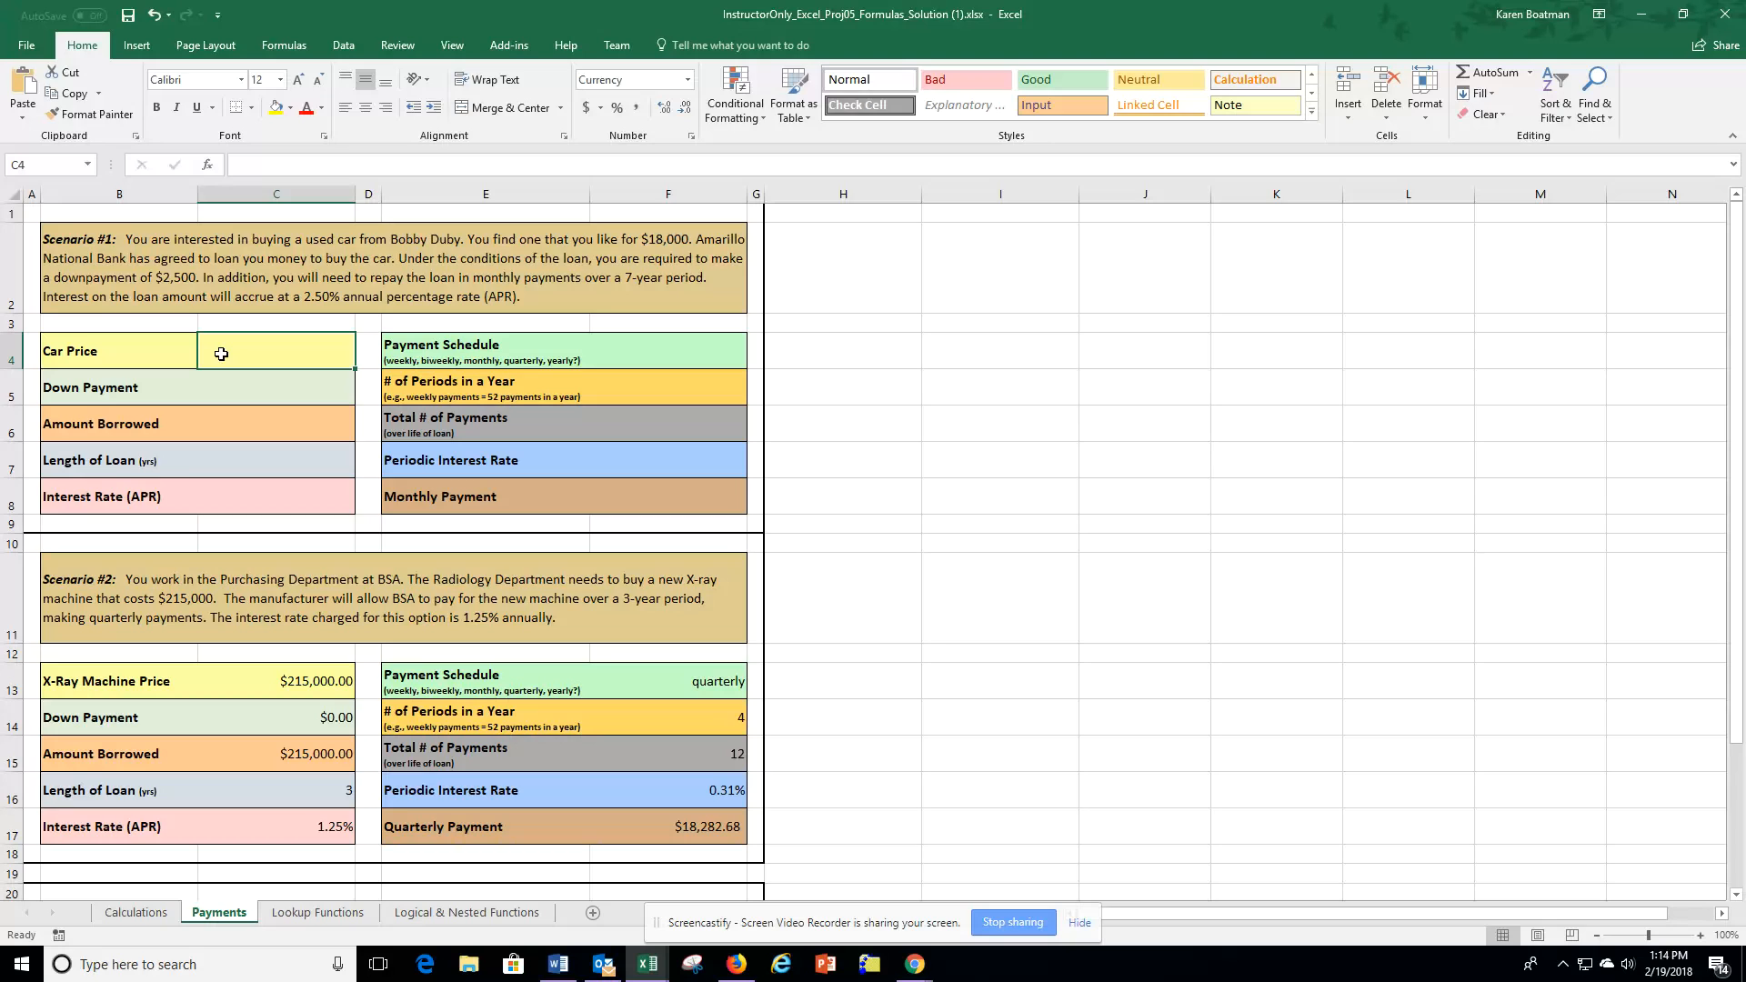
{"action": "type", "text": "18000"}
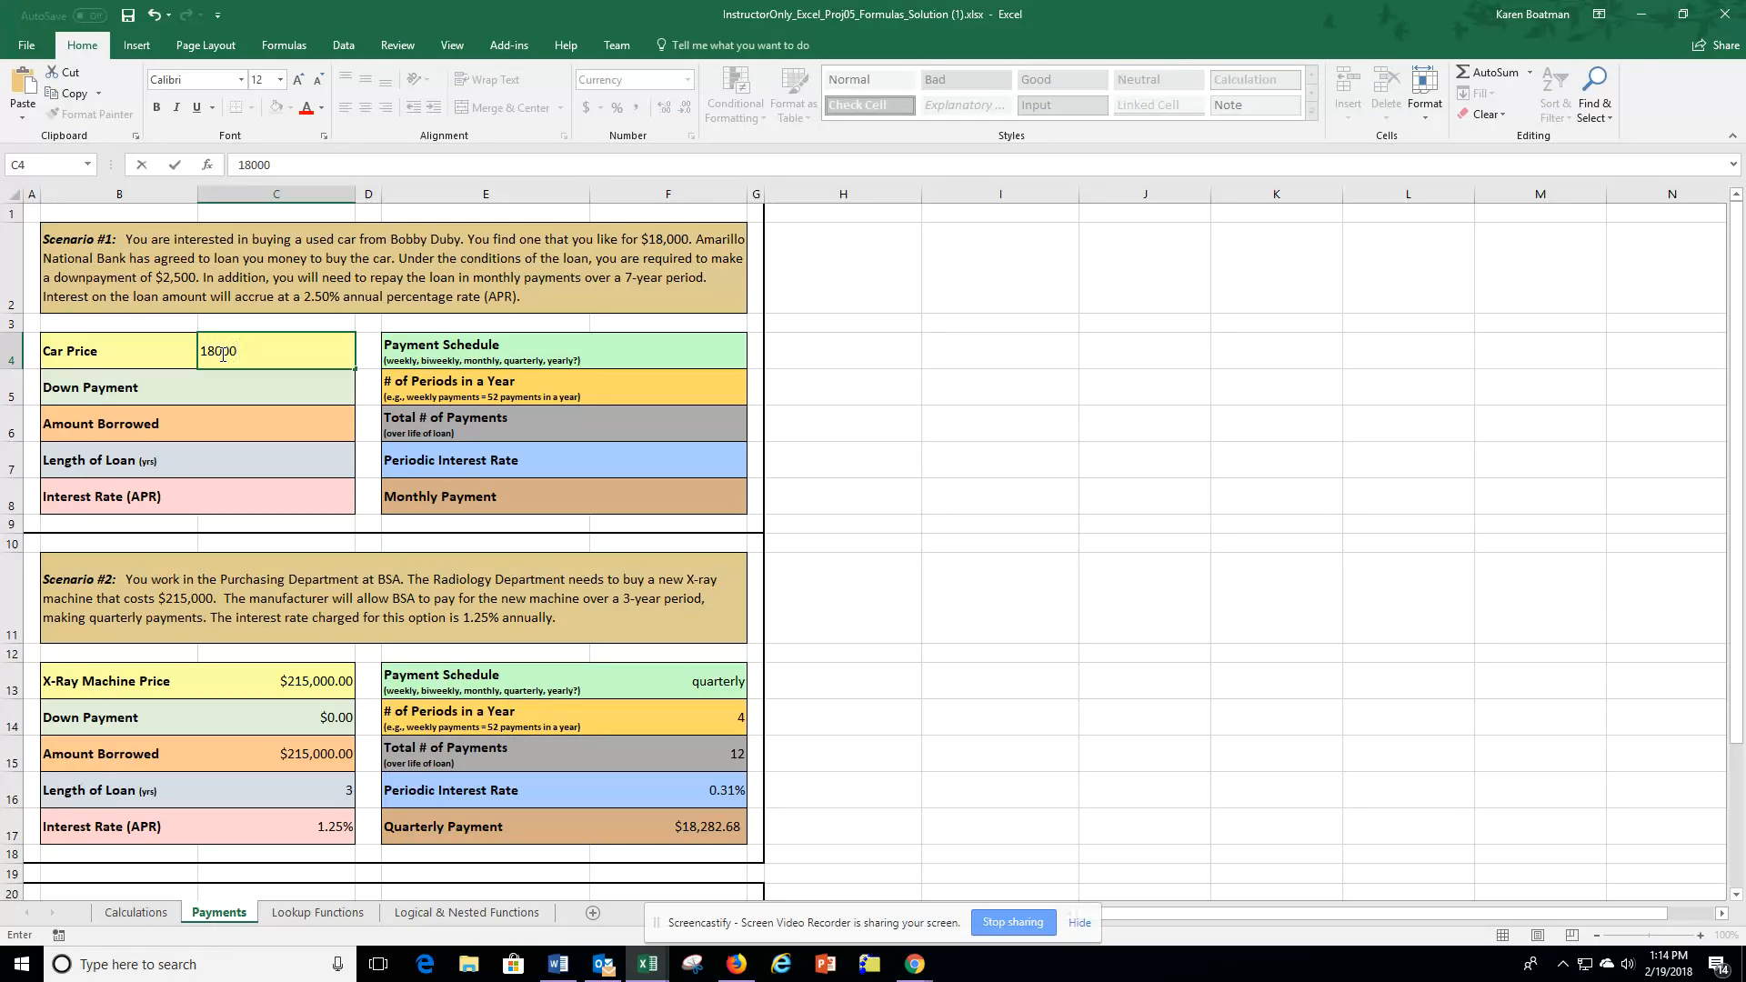
Enter the down payment of 2500.
{"action": "left_click", "coordinate": [297, 402]}
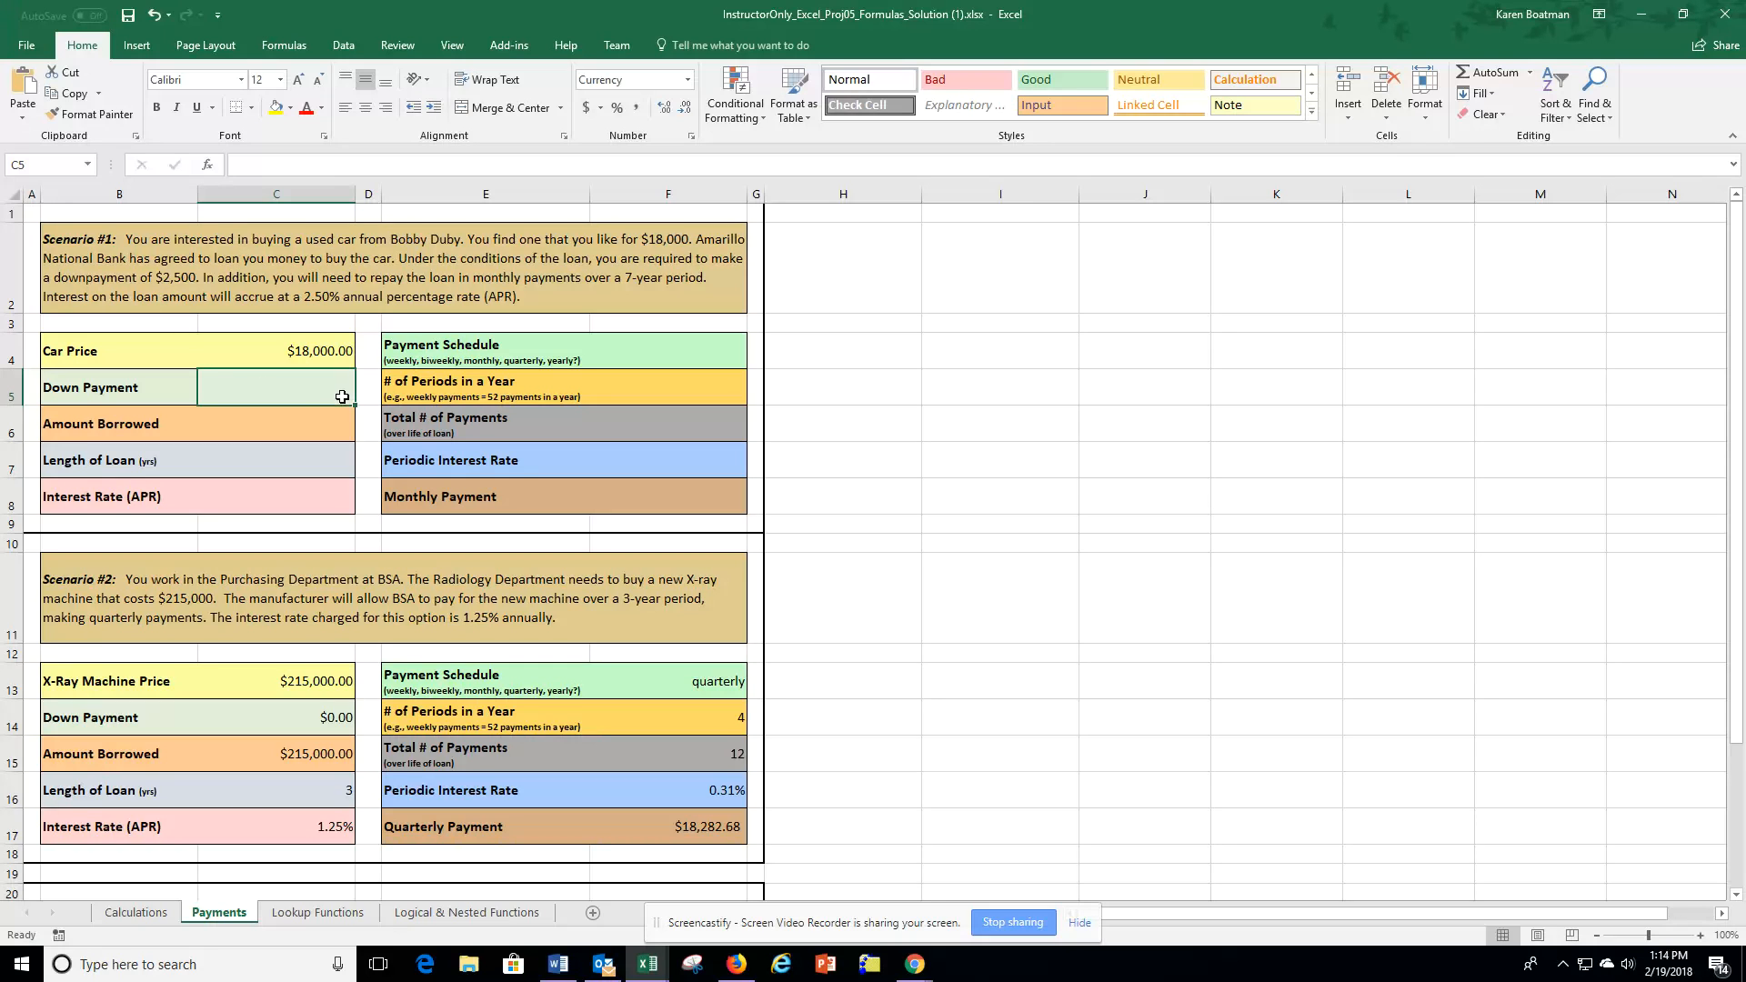
{"action": "type", "text": "250"}
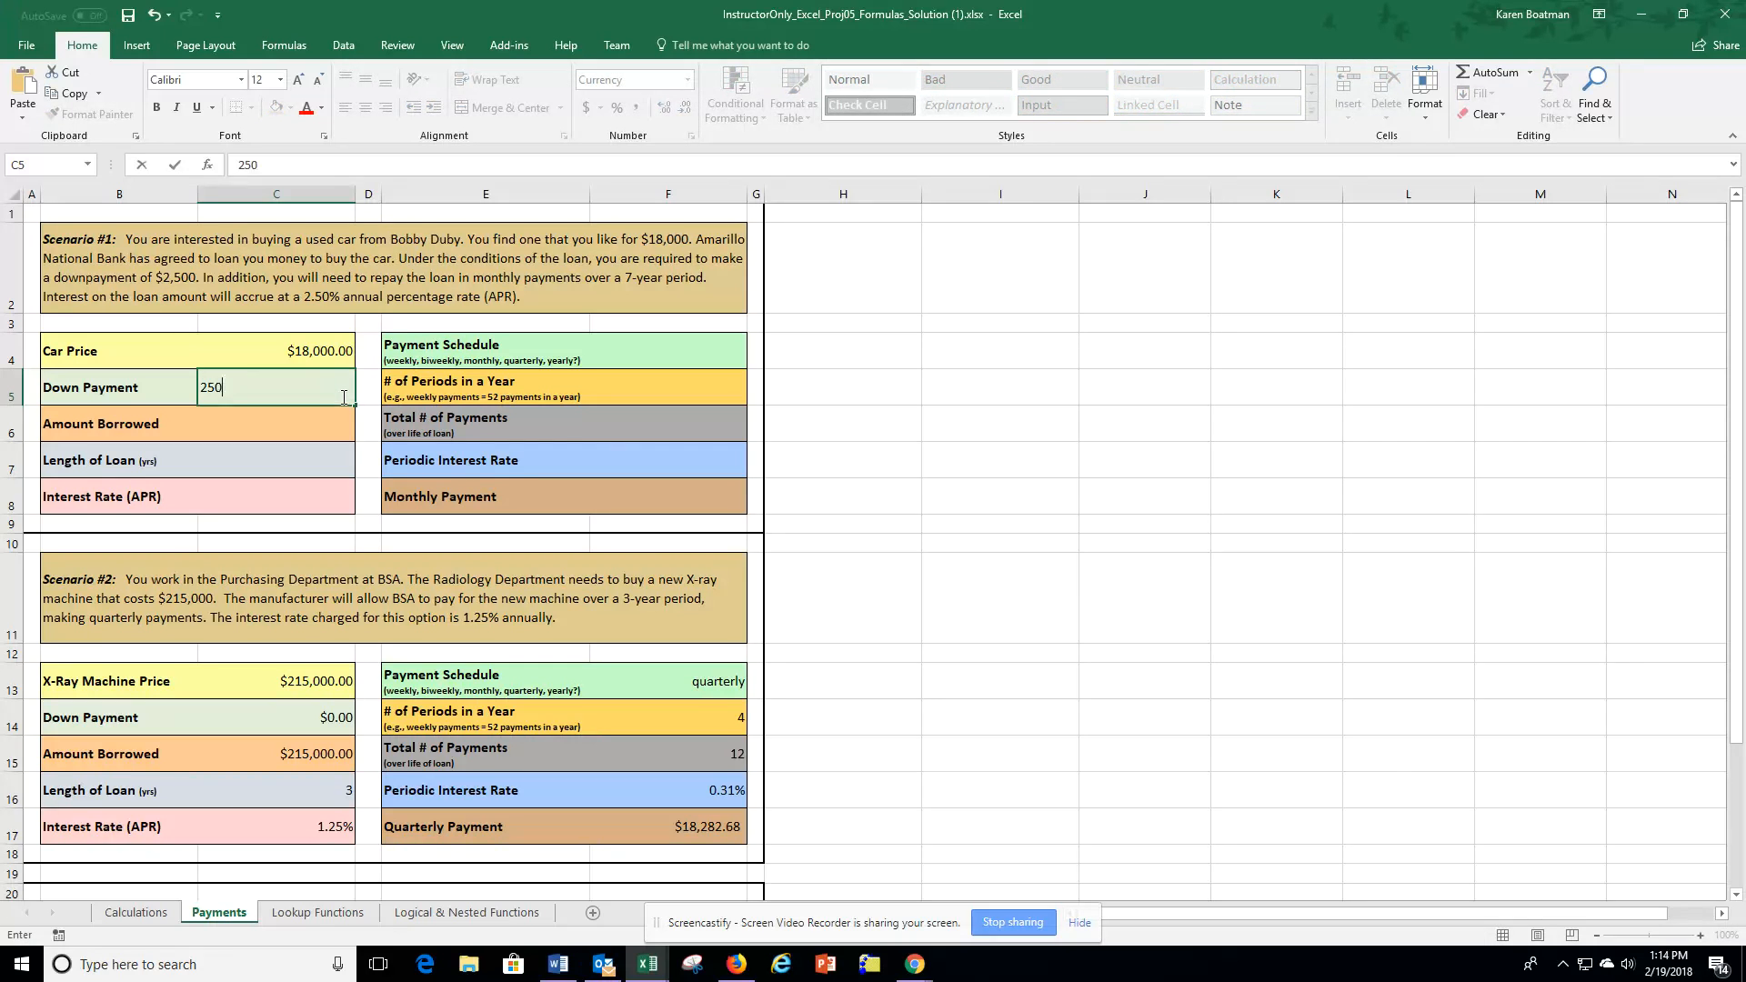
{"action": "type", "text": "0"}
{"action": "key", "text": "Return"}
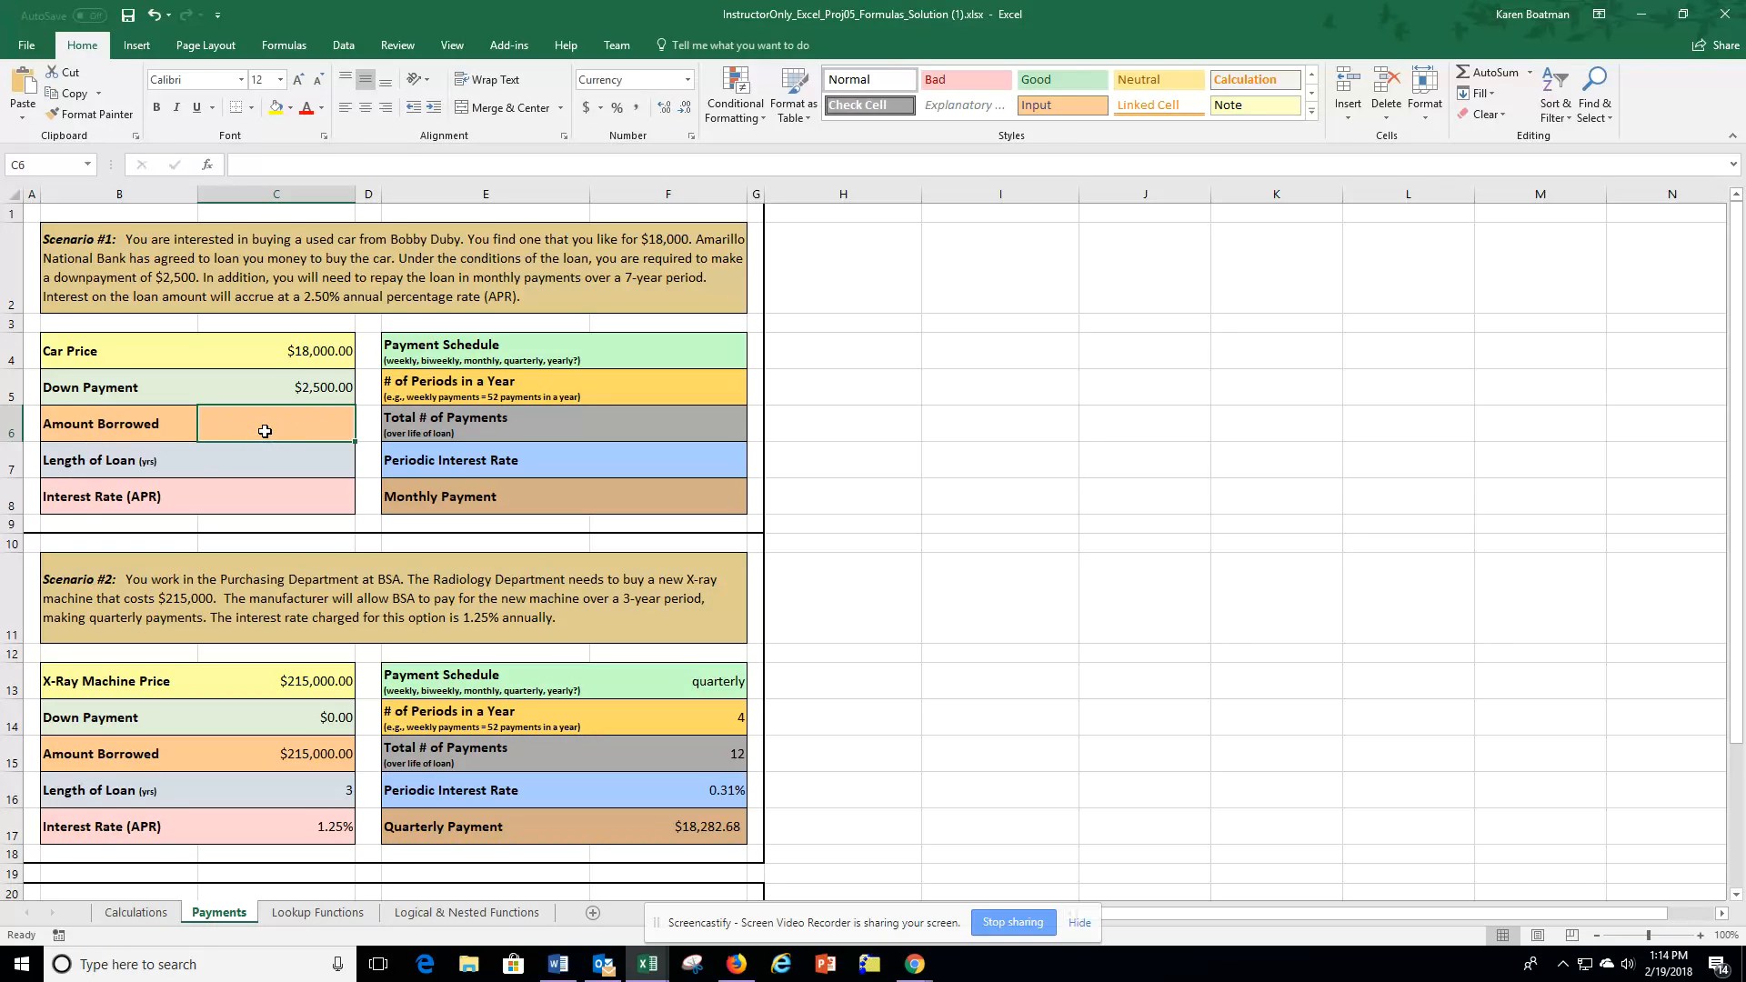
Calculate the amount borrowed as car price minus down payment with the formula =C4-C5.
{"action": "type", "text": "="}
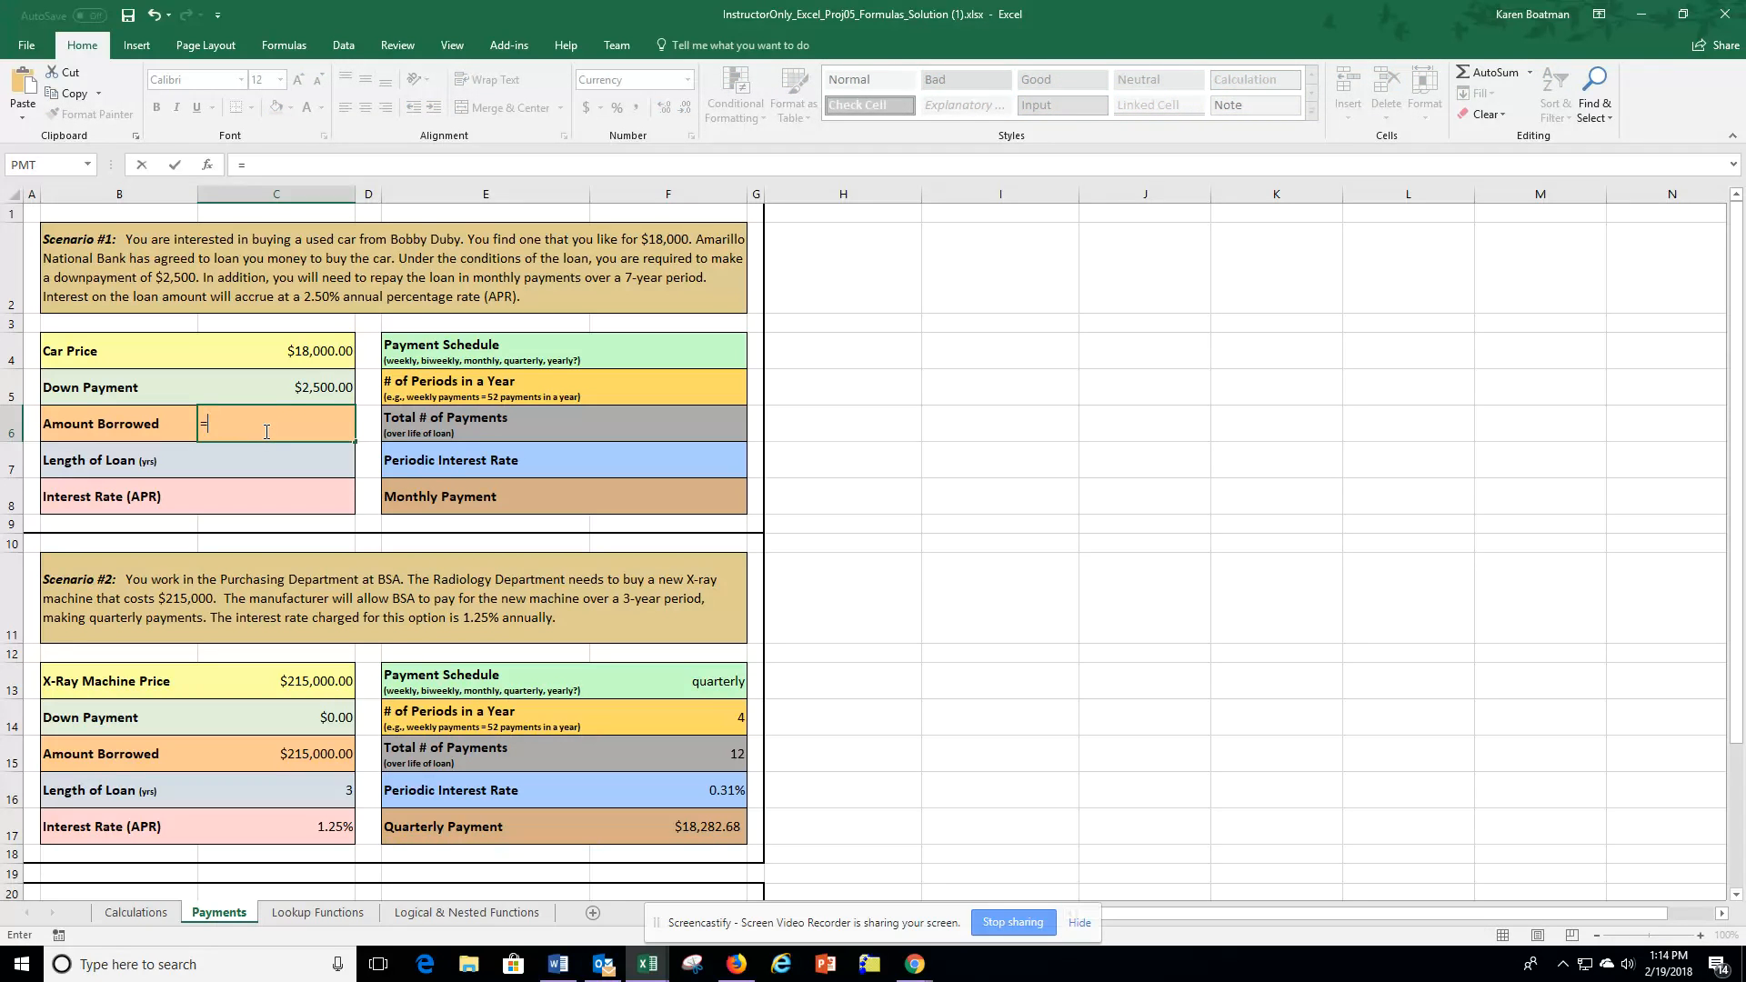
{"action": "left_click", "coordinate": [312, 350]}
{"action": "type", "text": "-"}
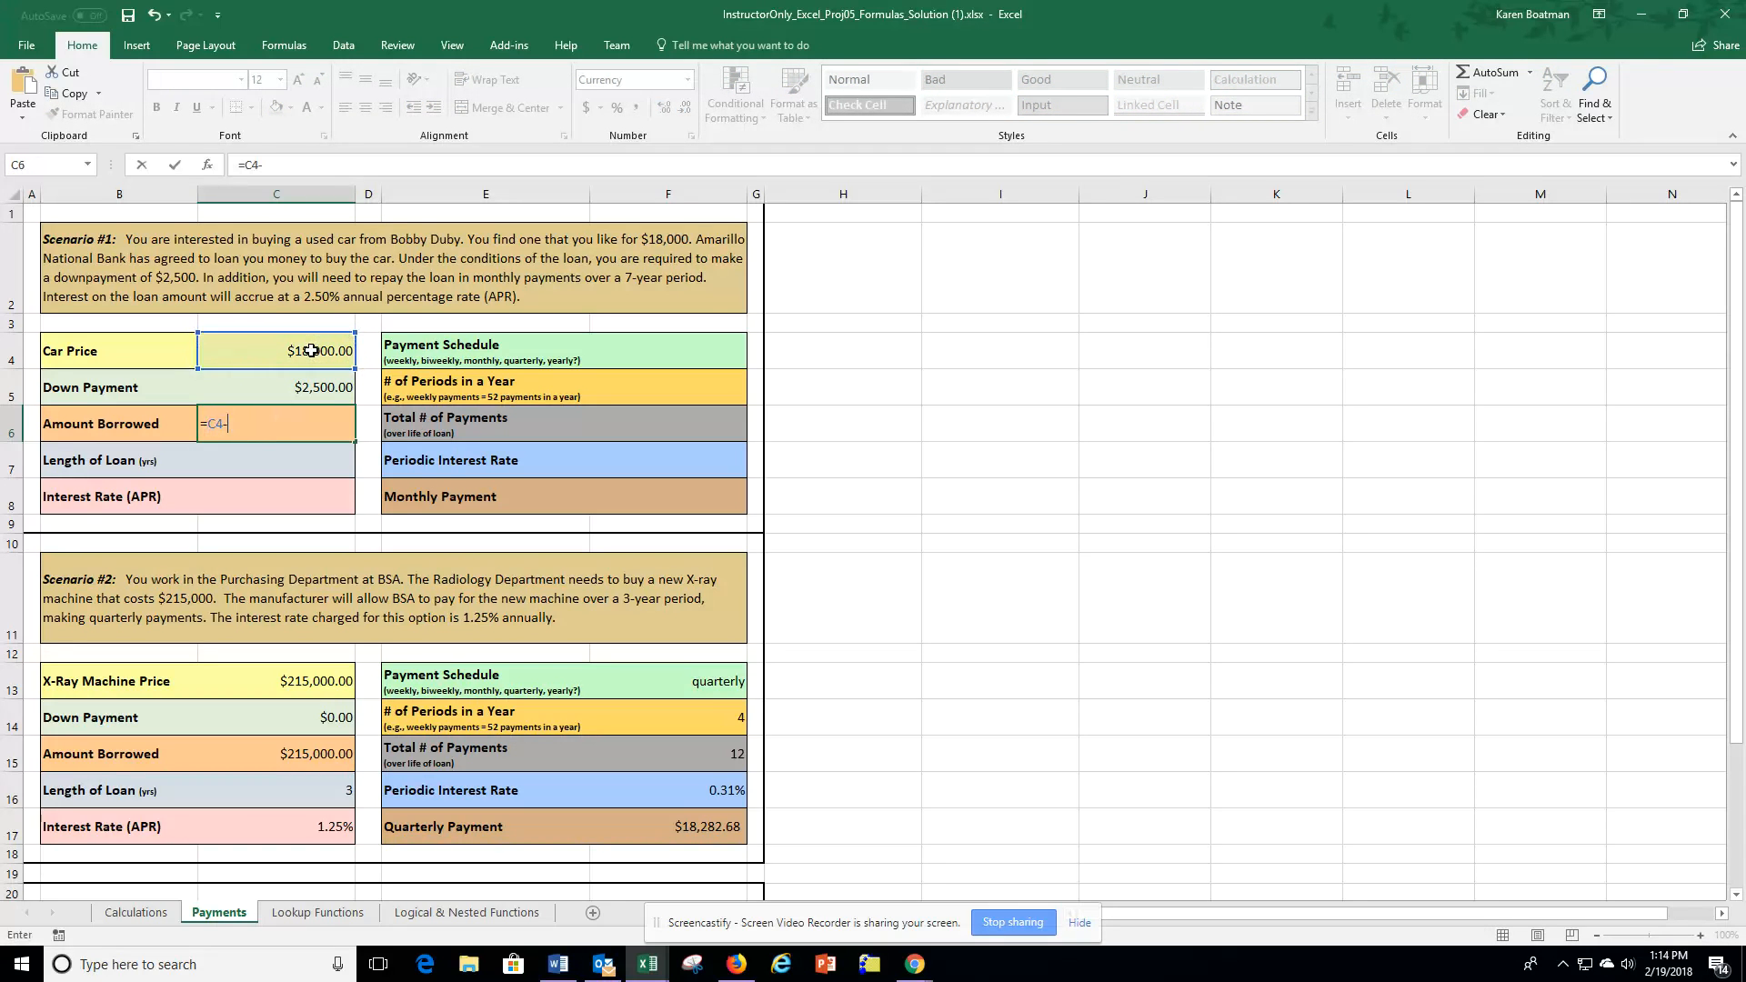
{"action": "left_click", "coordinate": [320, 387]}
{"action": "key", "text": "Return"}
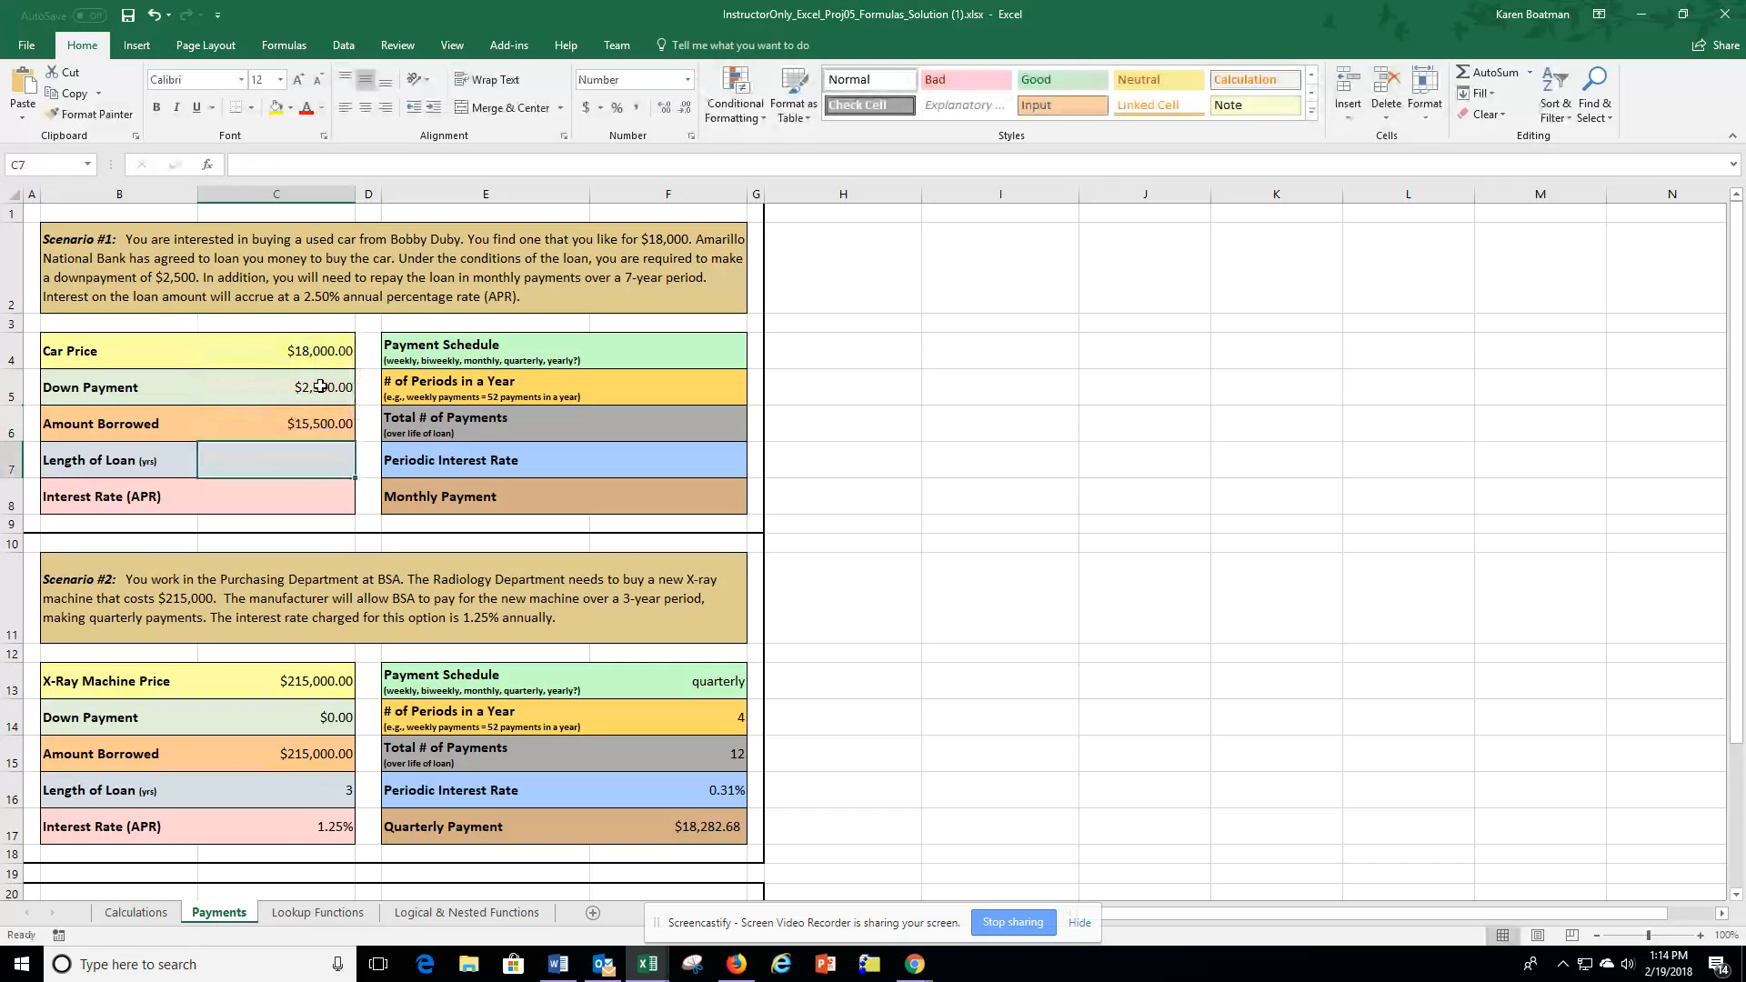
Enter a loan length of 7 years.
{"action": "left_click", "coordinate": [286, 421]}
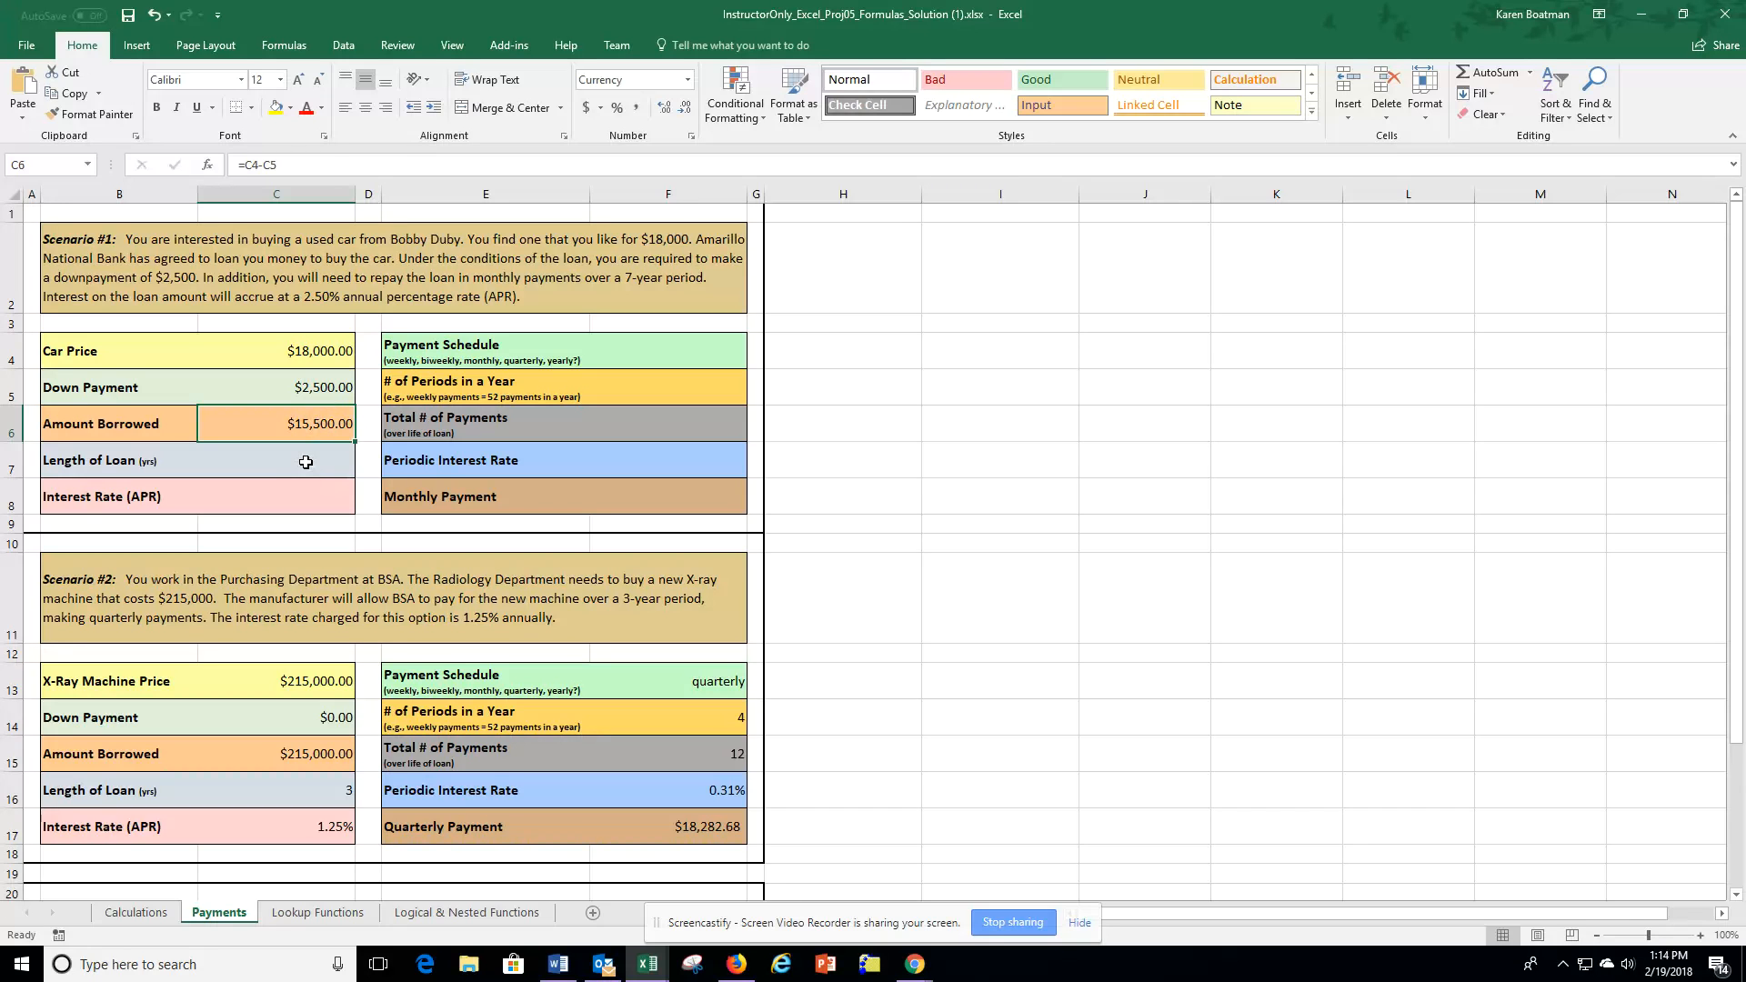
{"action": "left_click", "coordinate": [306, 462]}
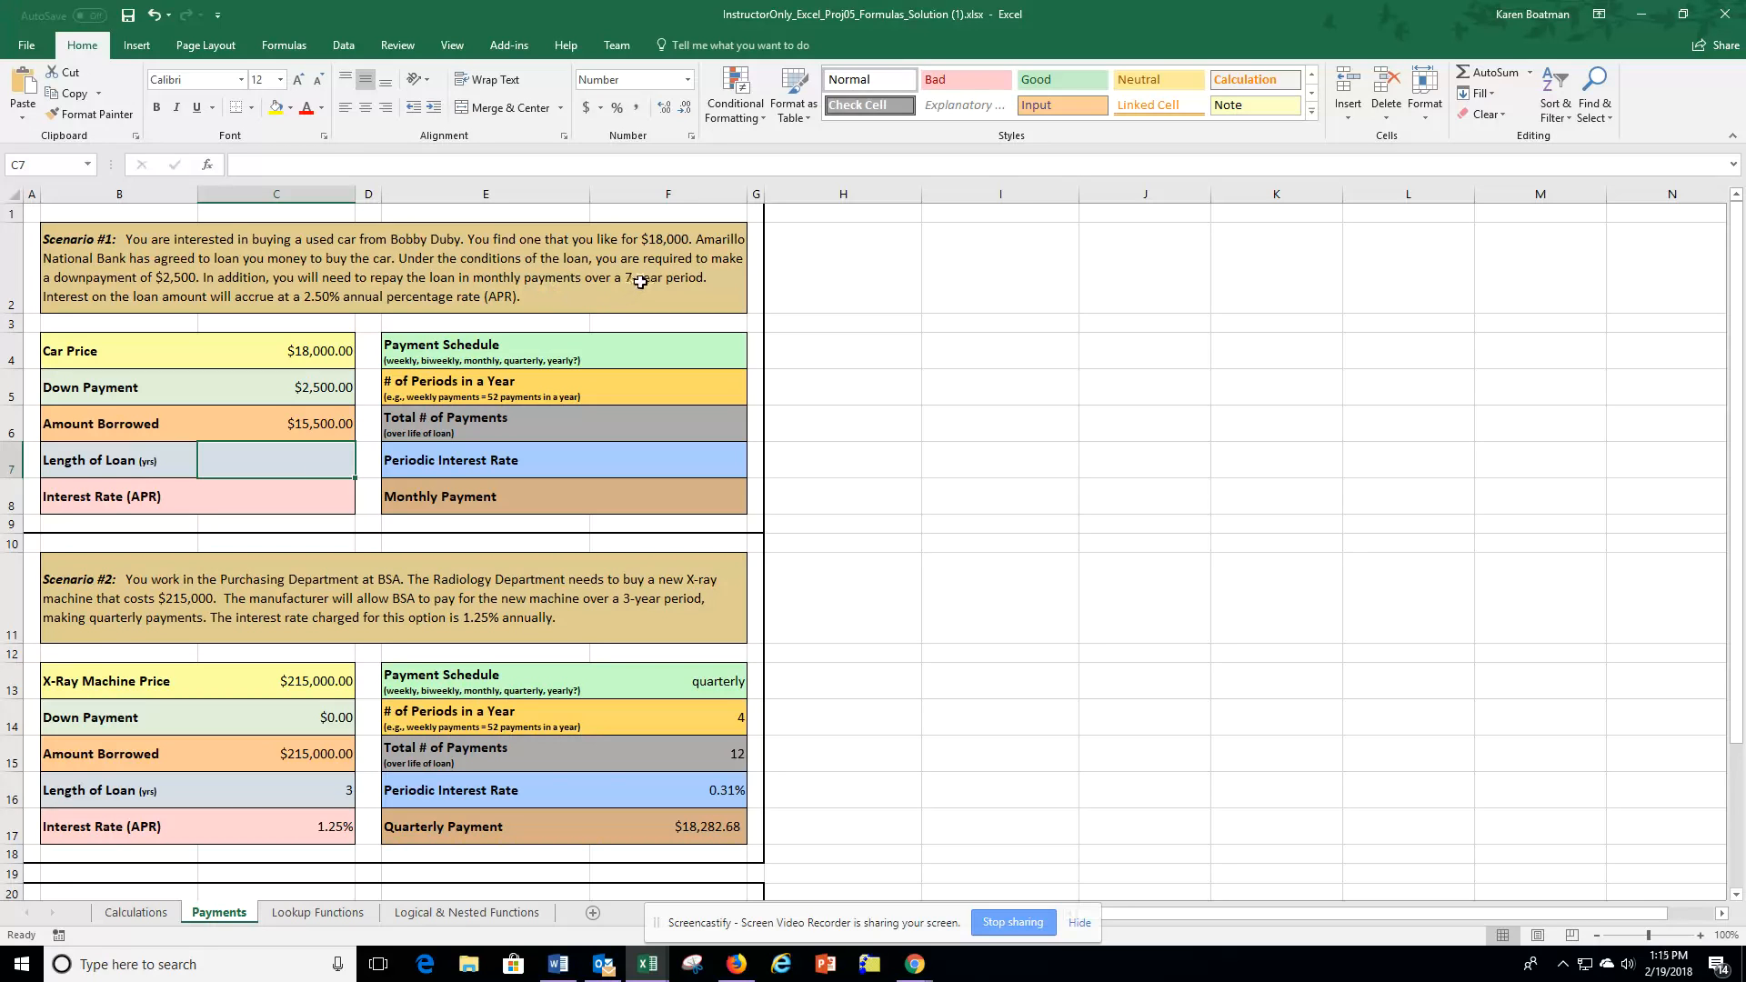
{"action": "type", "text": "7"}
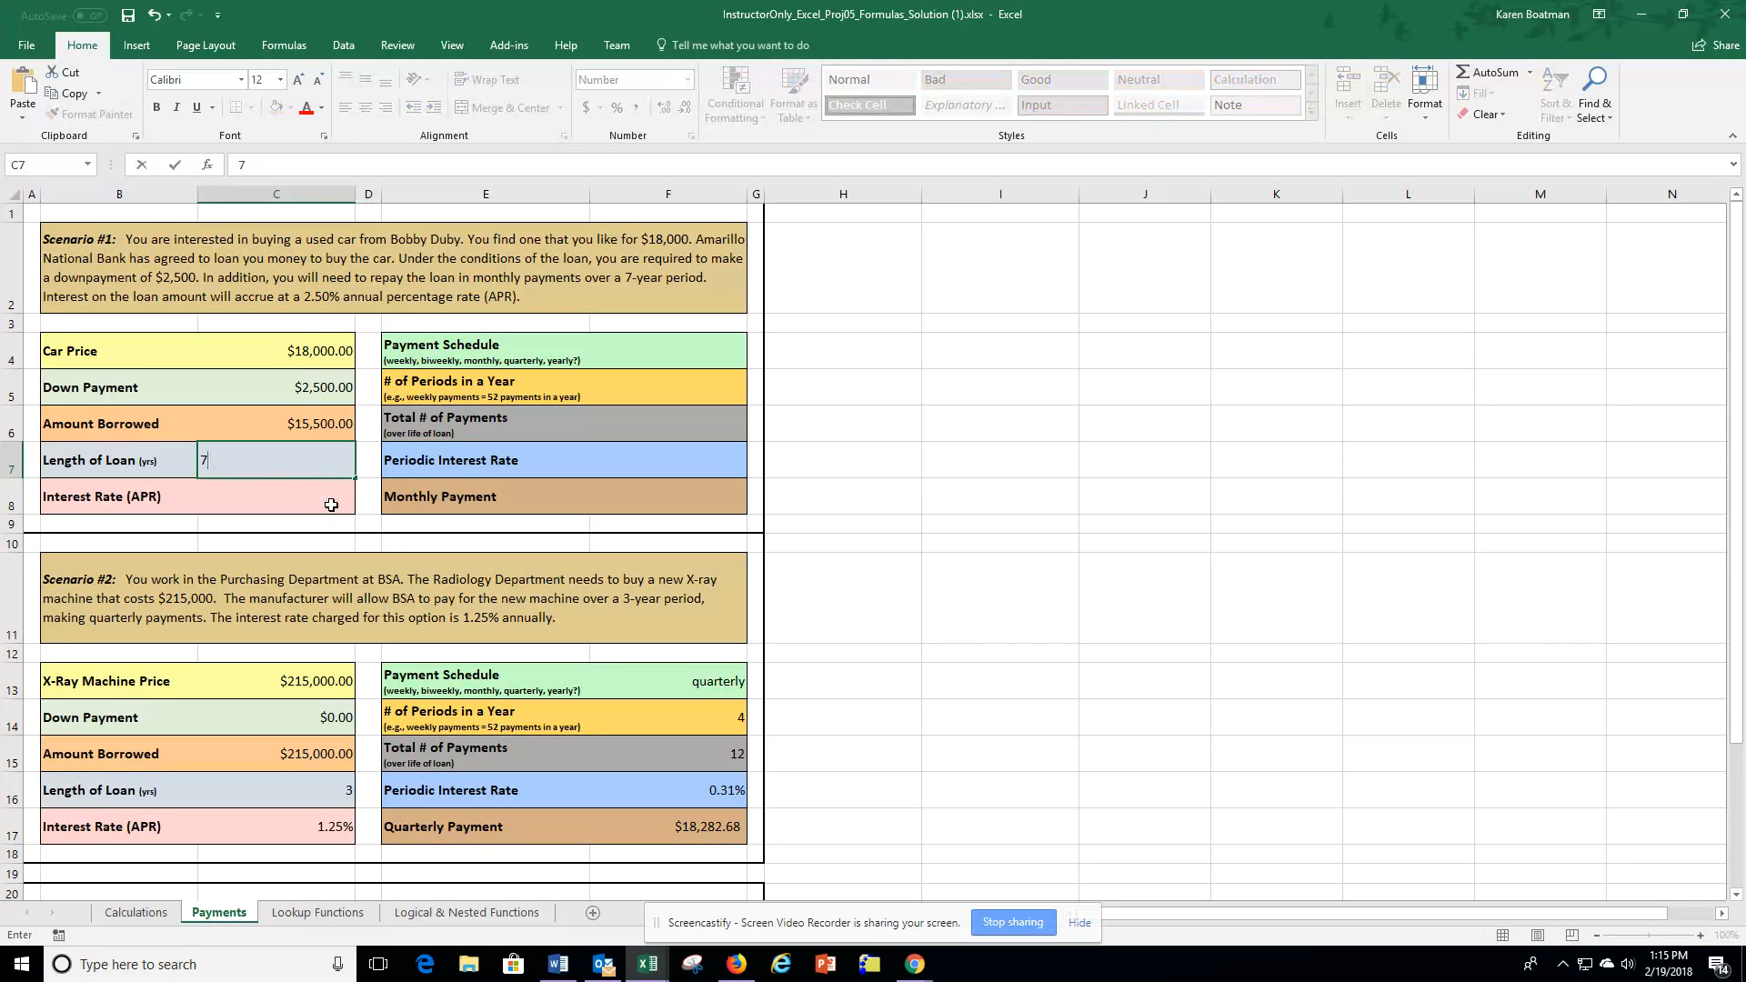
Enter the interest rate (APR) as 2.5%.
{"action": "left_click", "coordinate": [331, 505]}
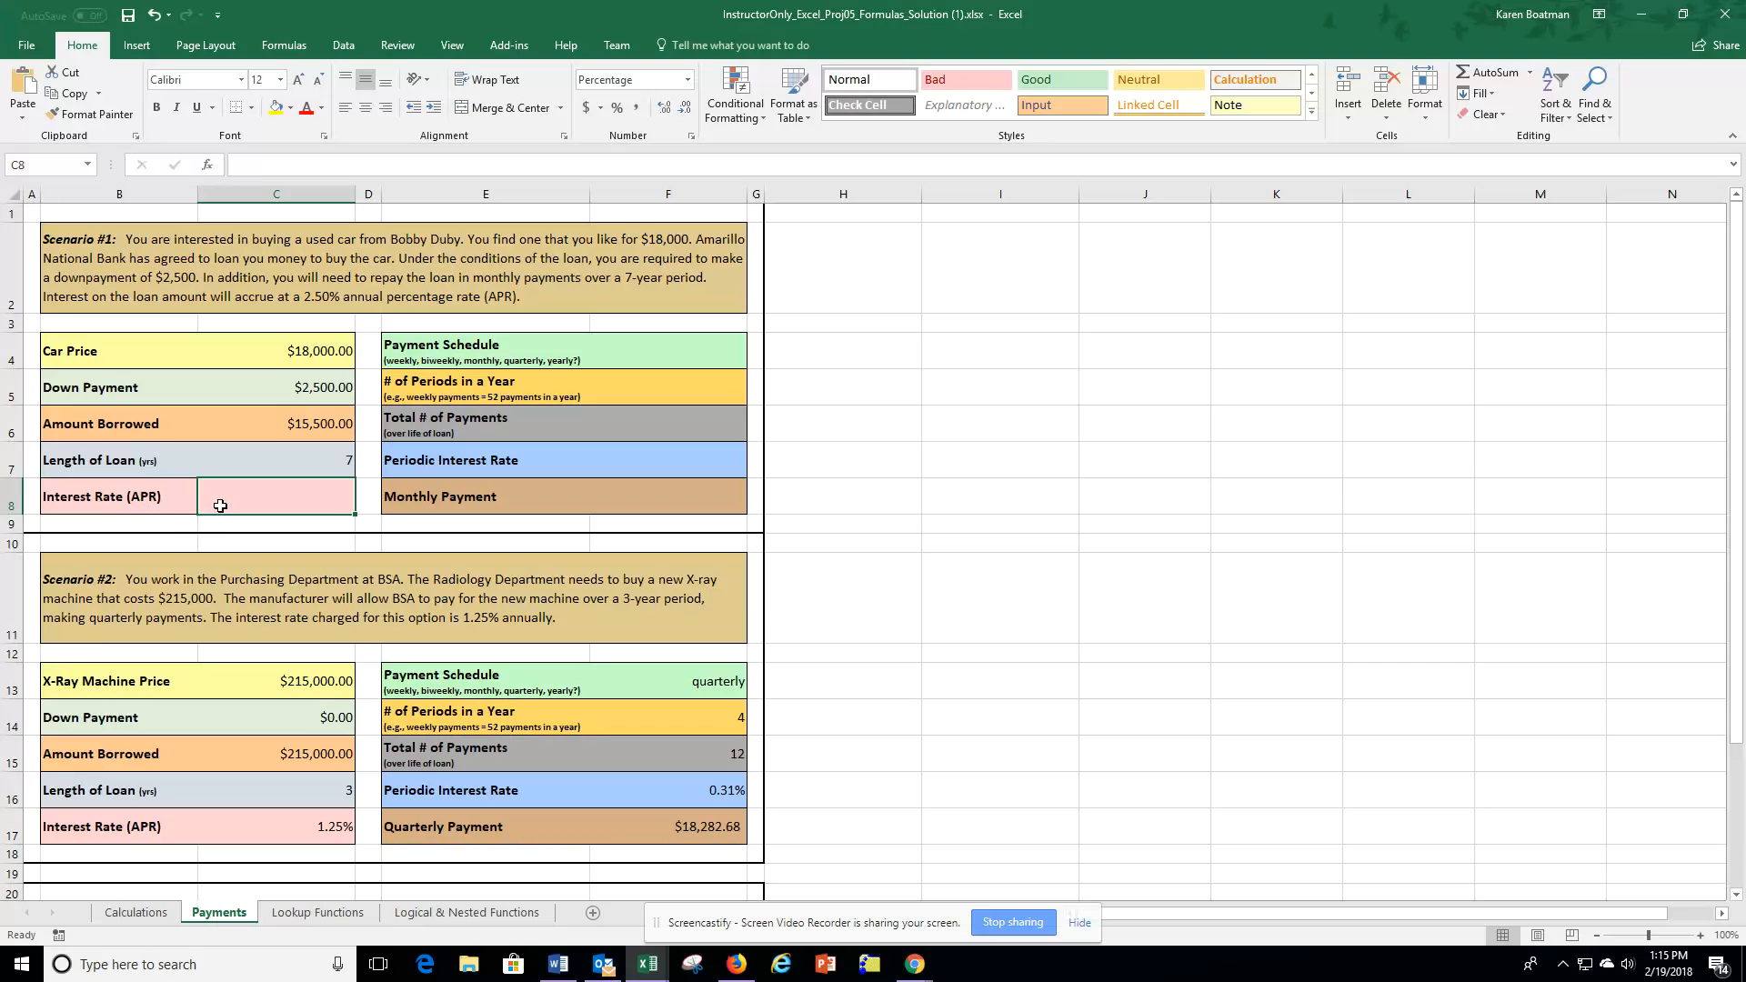
{"action": "type", "text": "2.5%"}
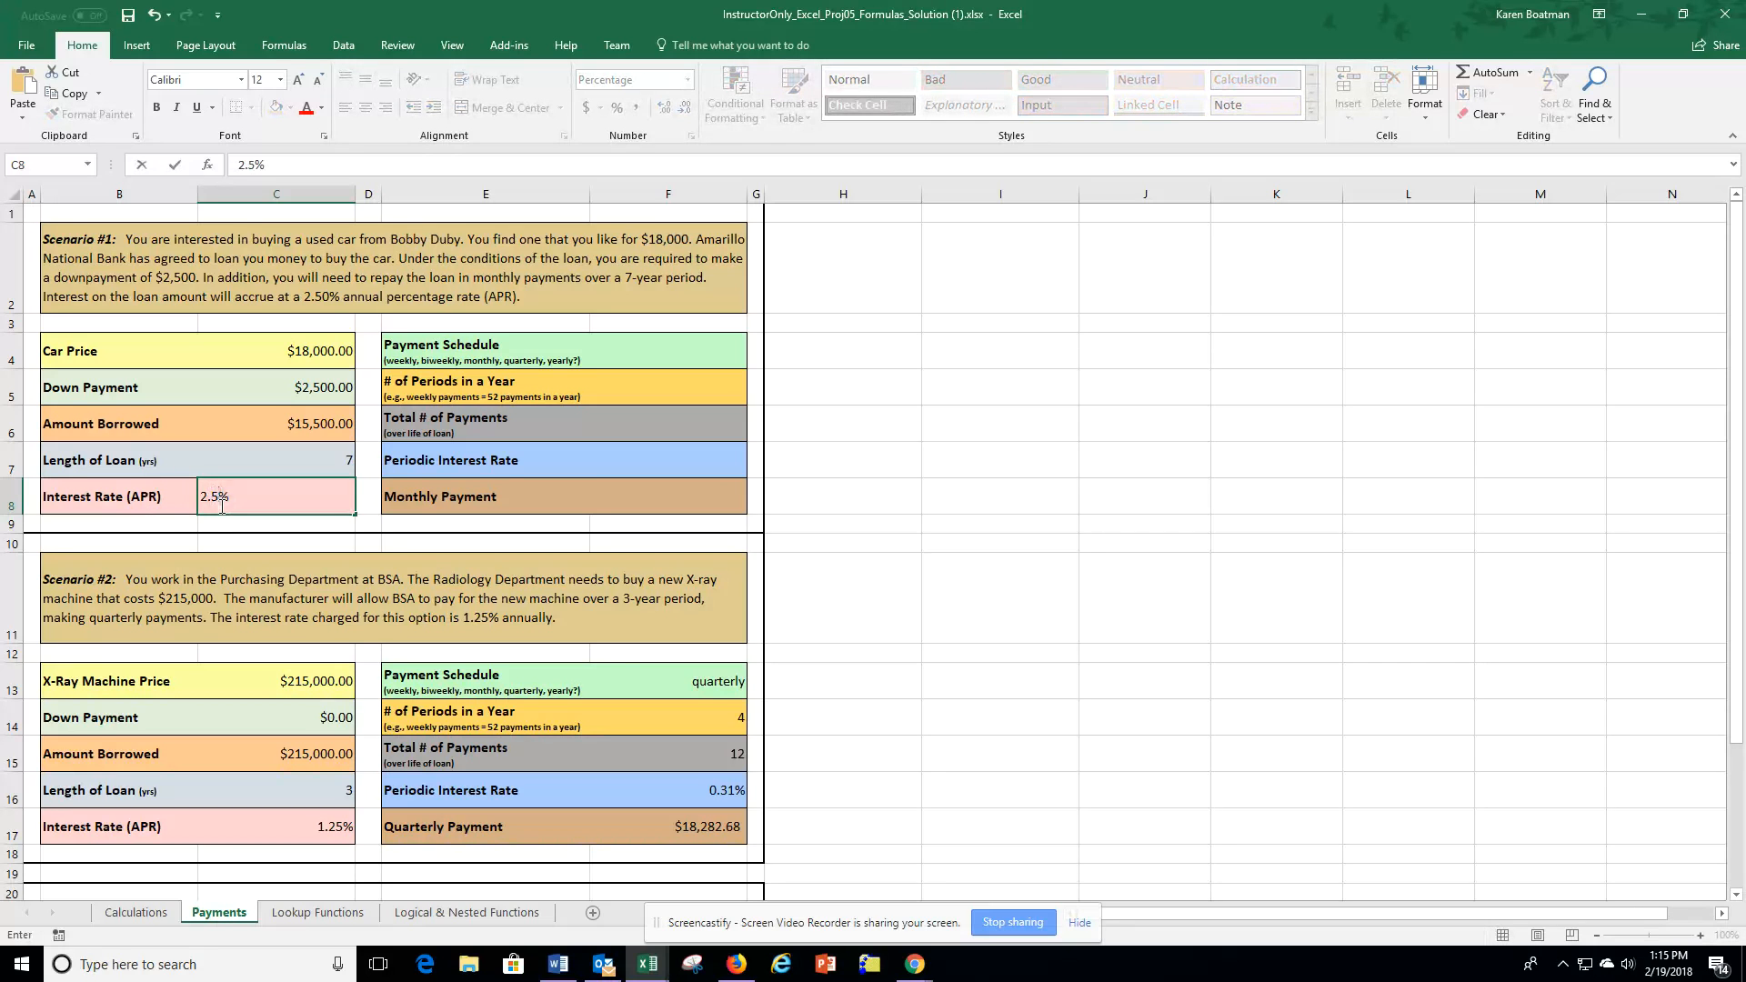
{"action": "key", "text": "Return"}
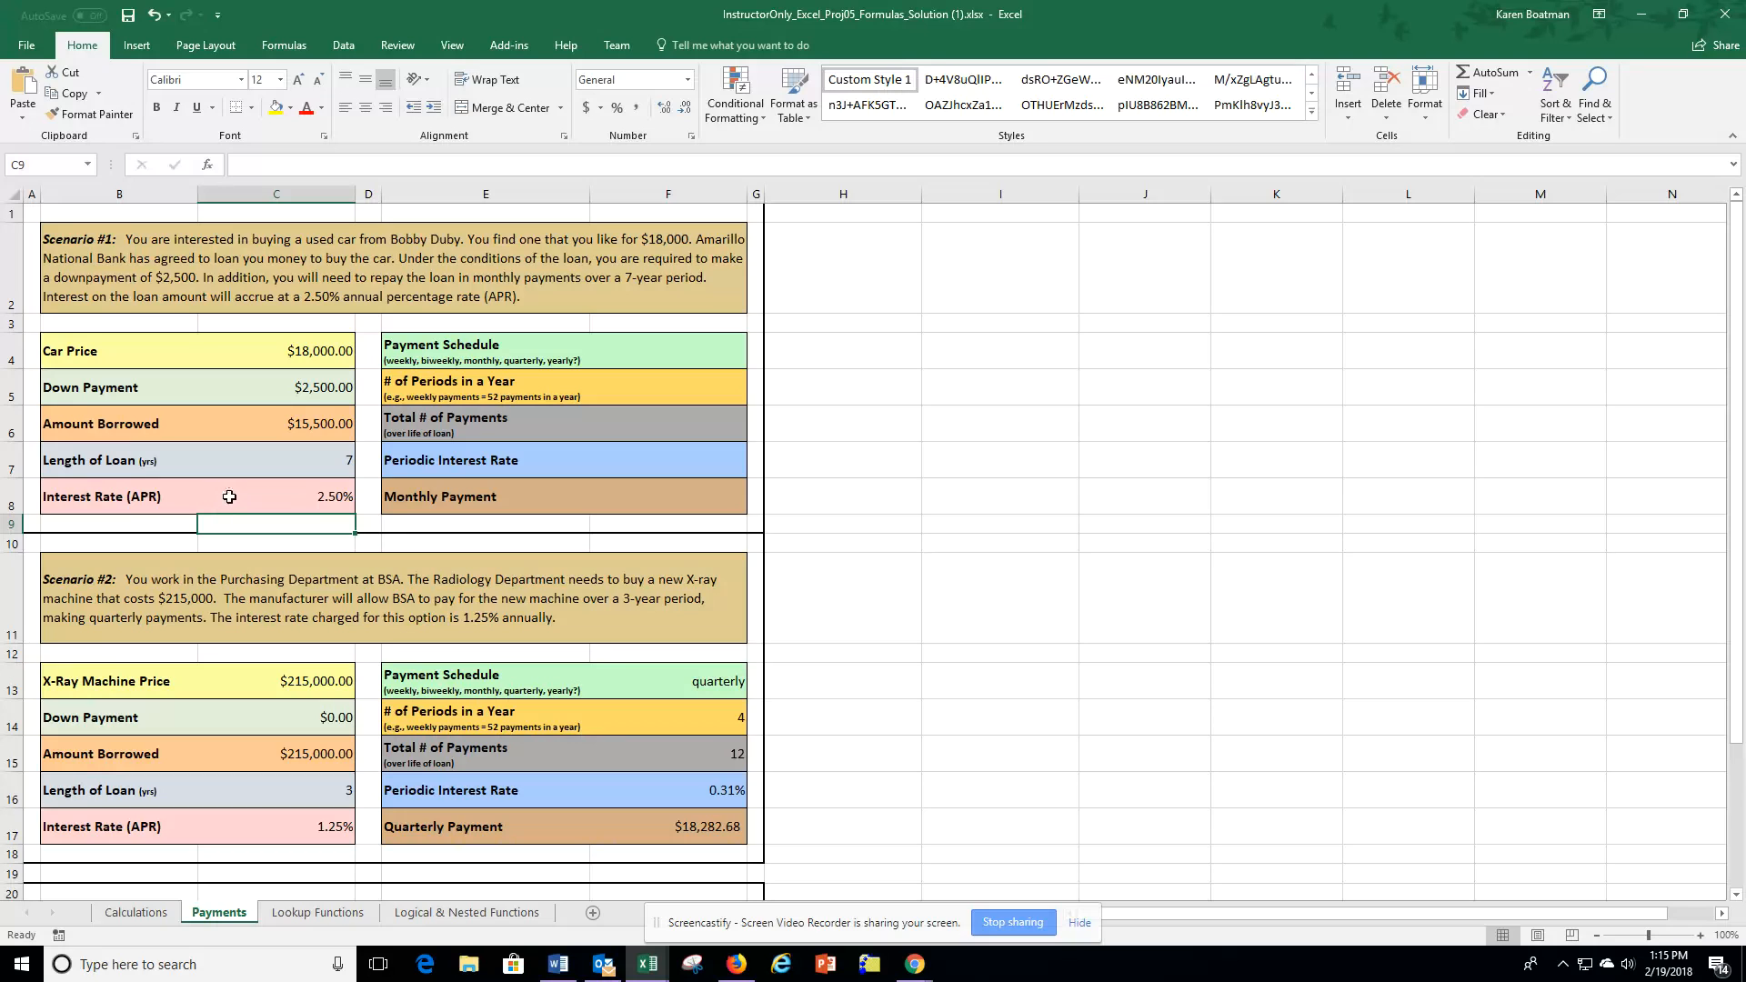
Enter monthly as the payment schedule.
{"action": "left_click", "coordinate": [669, 354]}
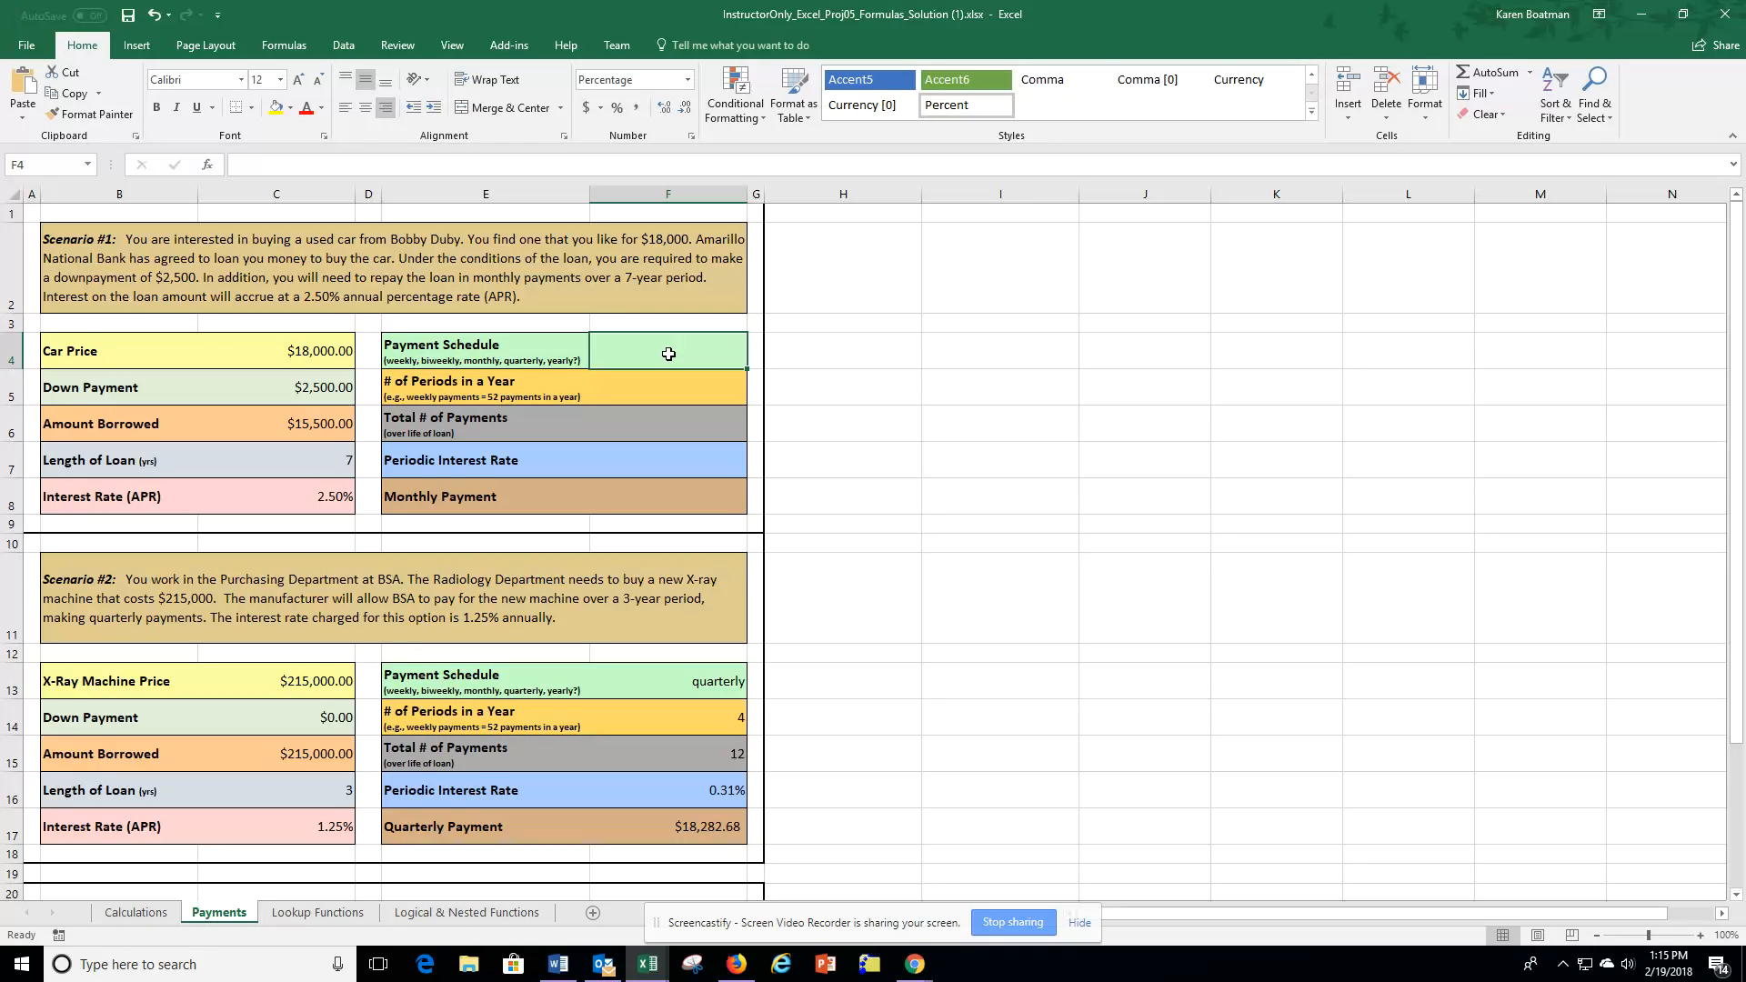
{"action": "type", "text": "monthly"}
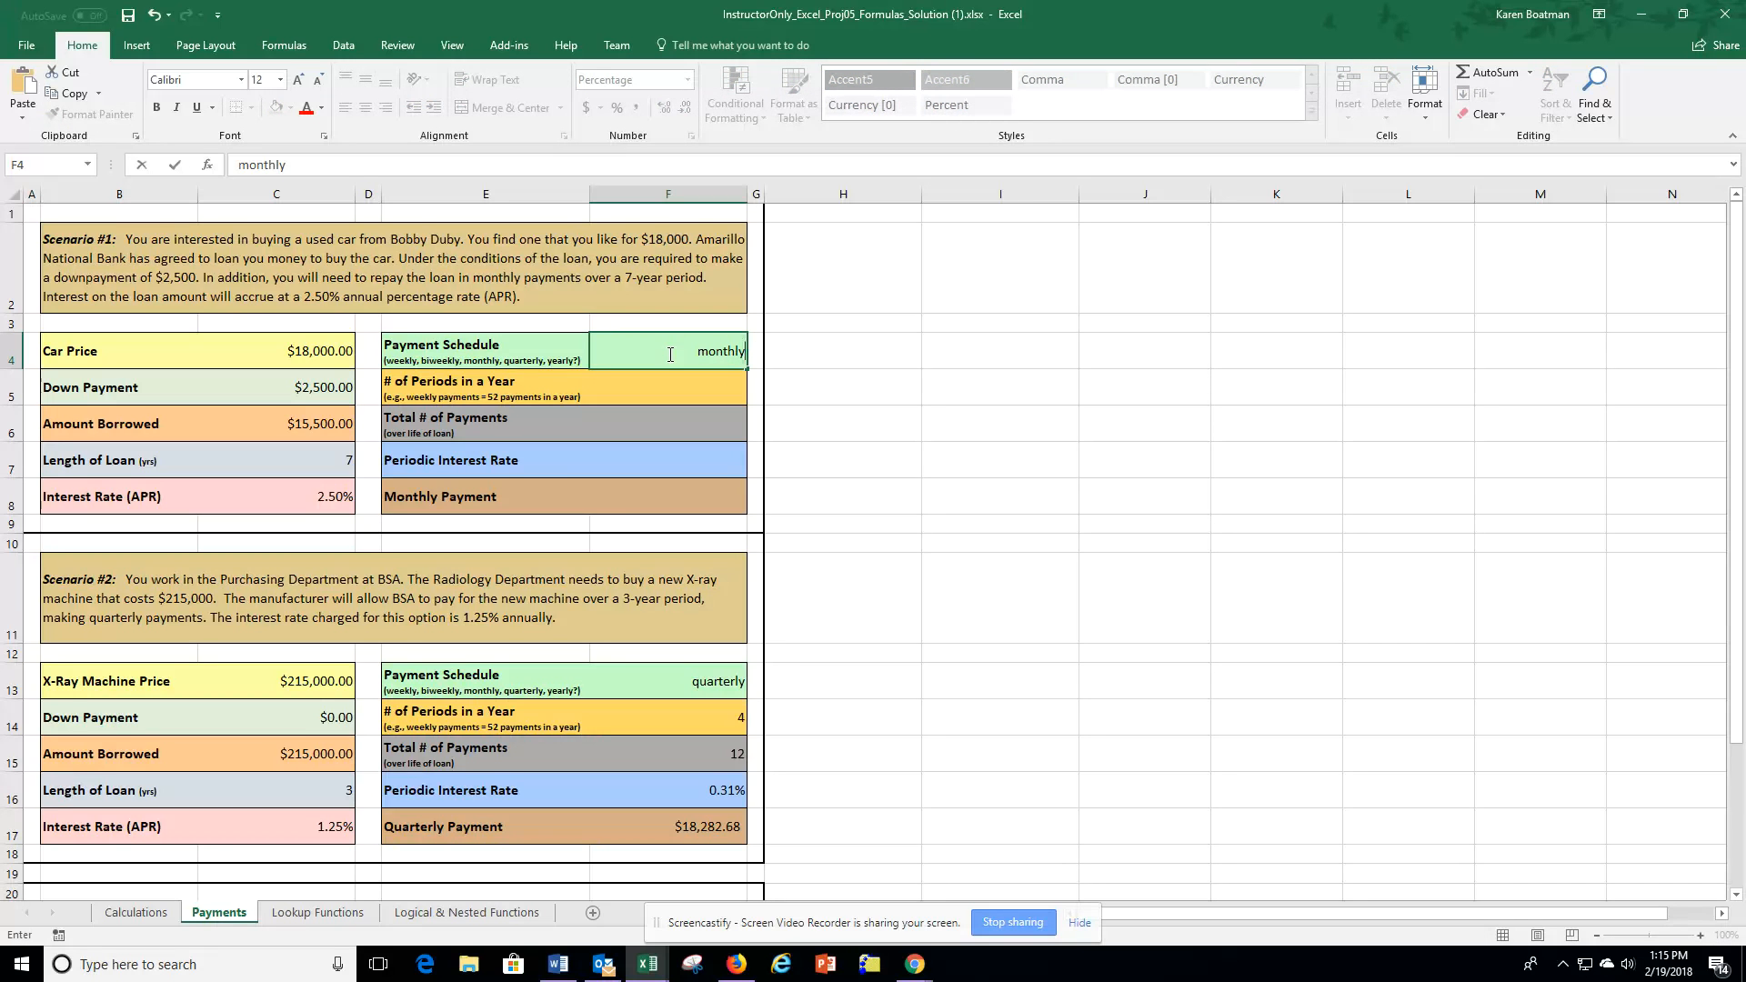
Enter 12 as the number of periods in a year.
{"action": "left_click", "coordinate": [689, 386]}
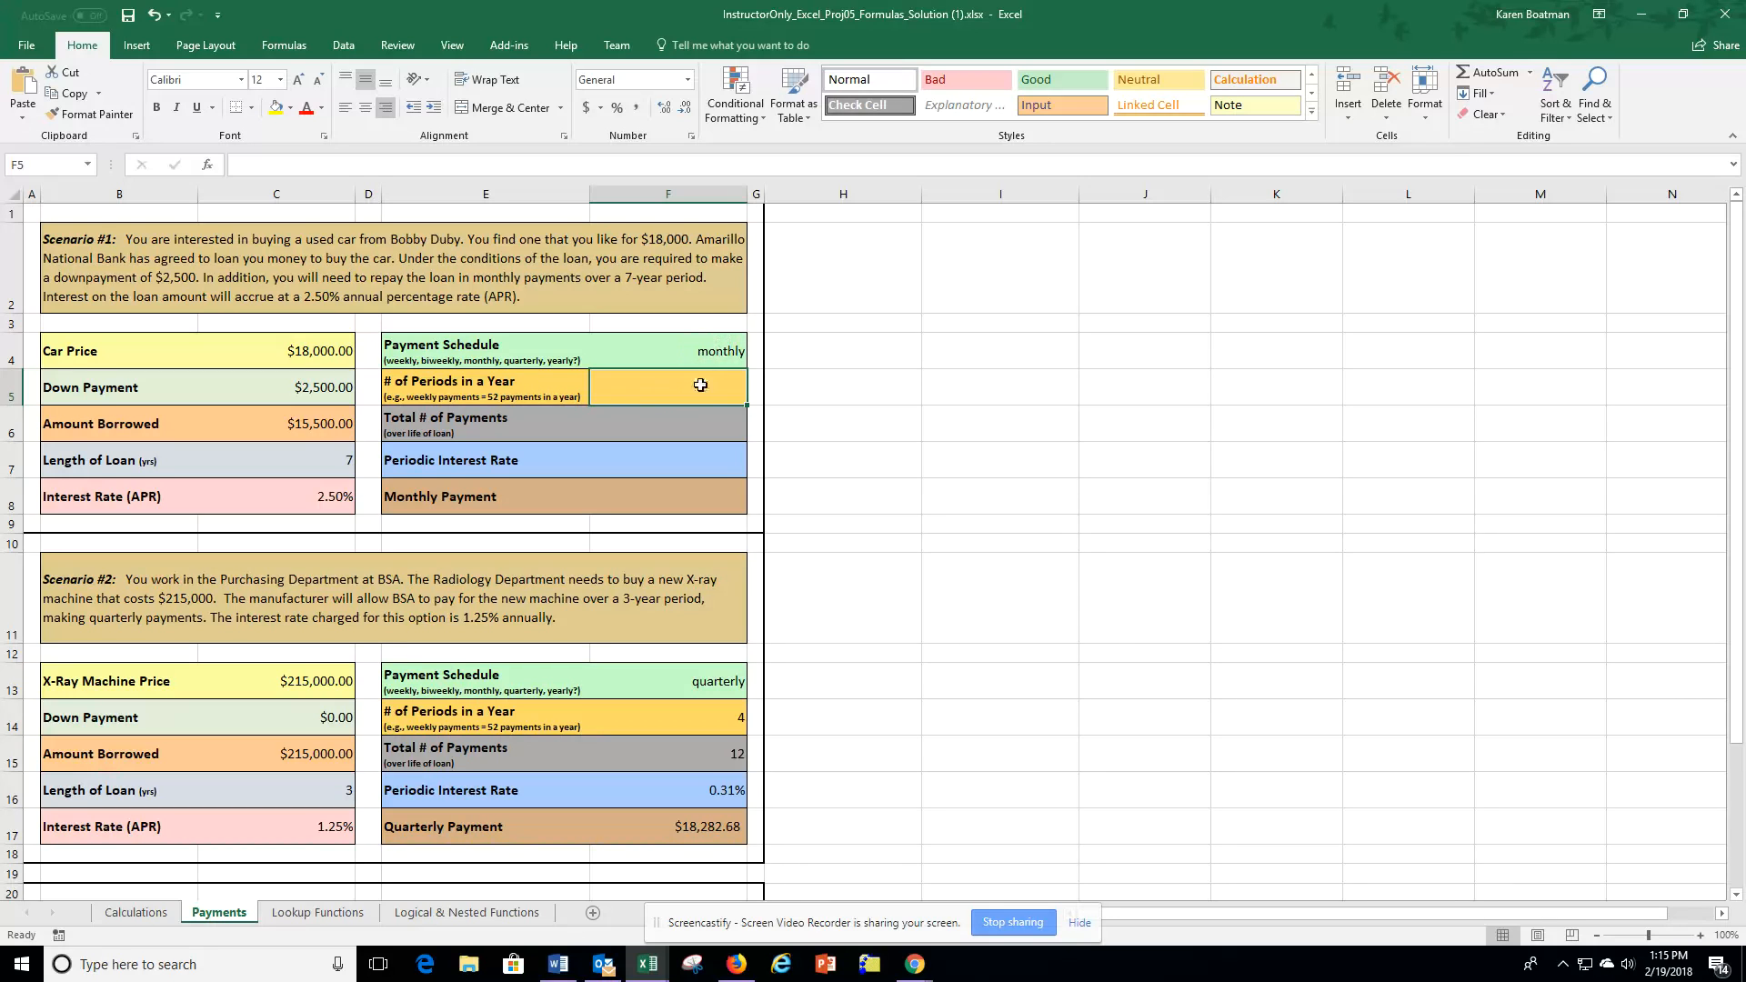
{"action": "type", "text": "12"}
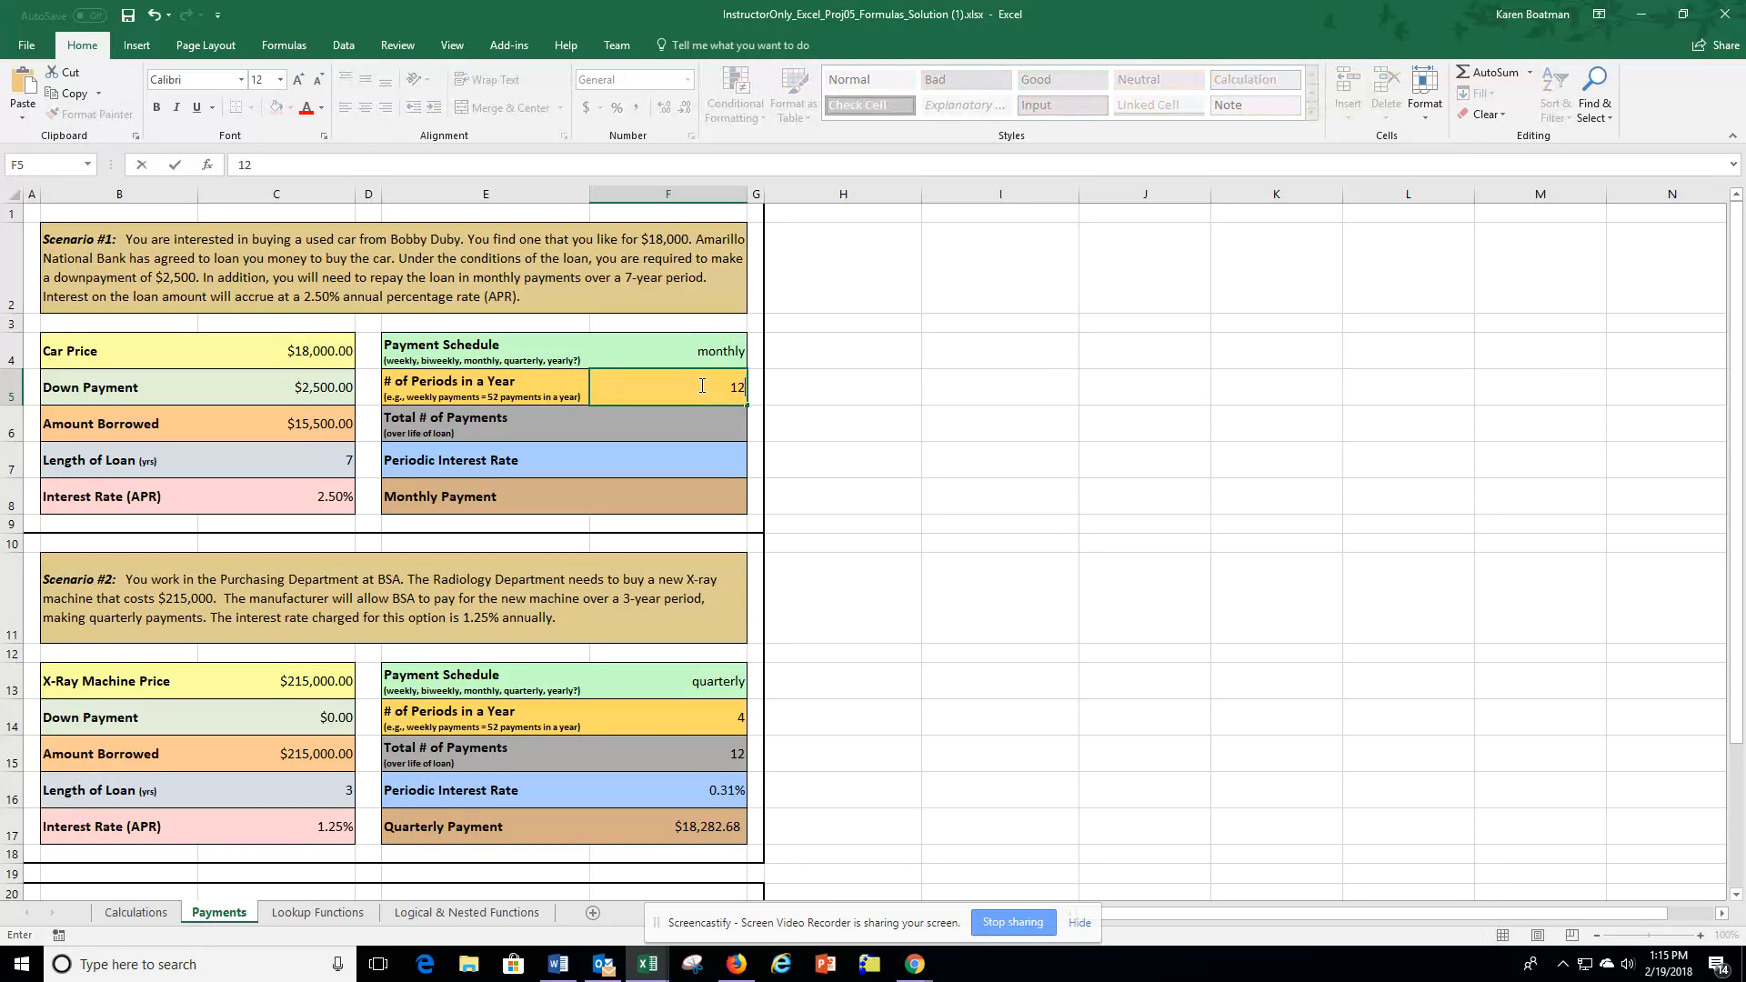
{"action": "key", "text": "Return"}
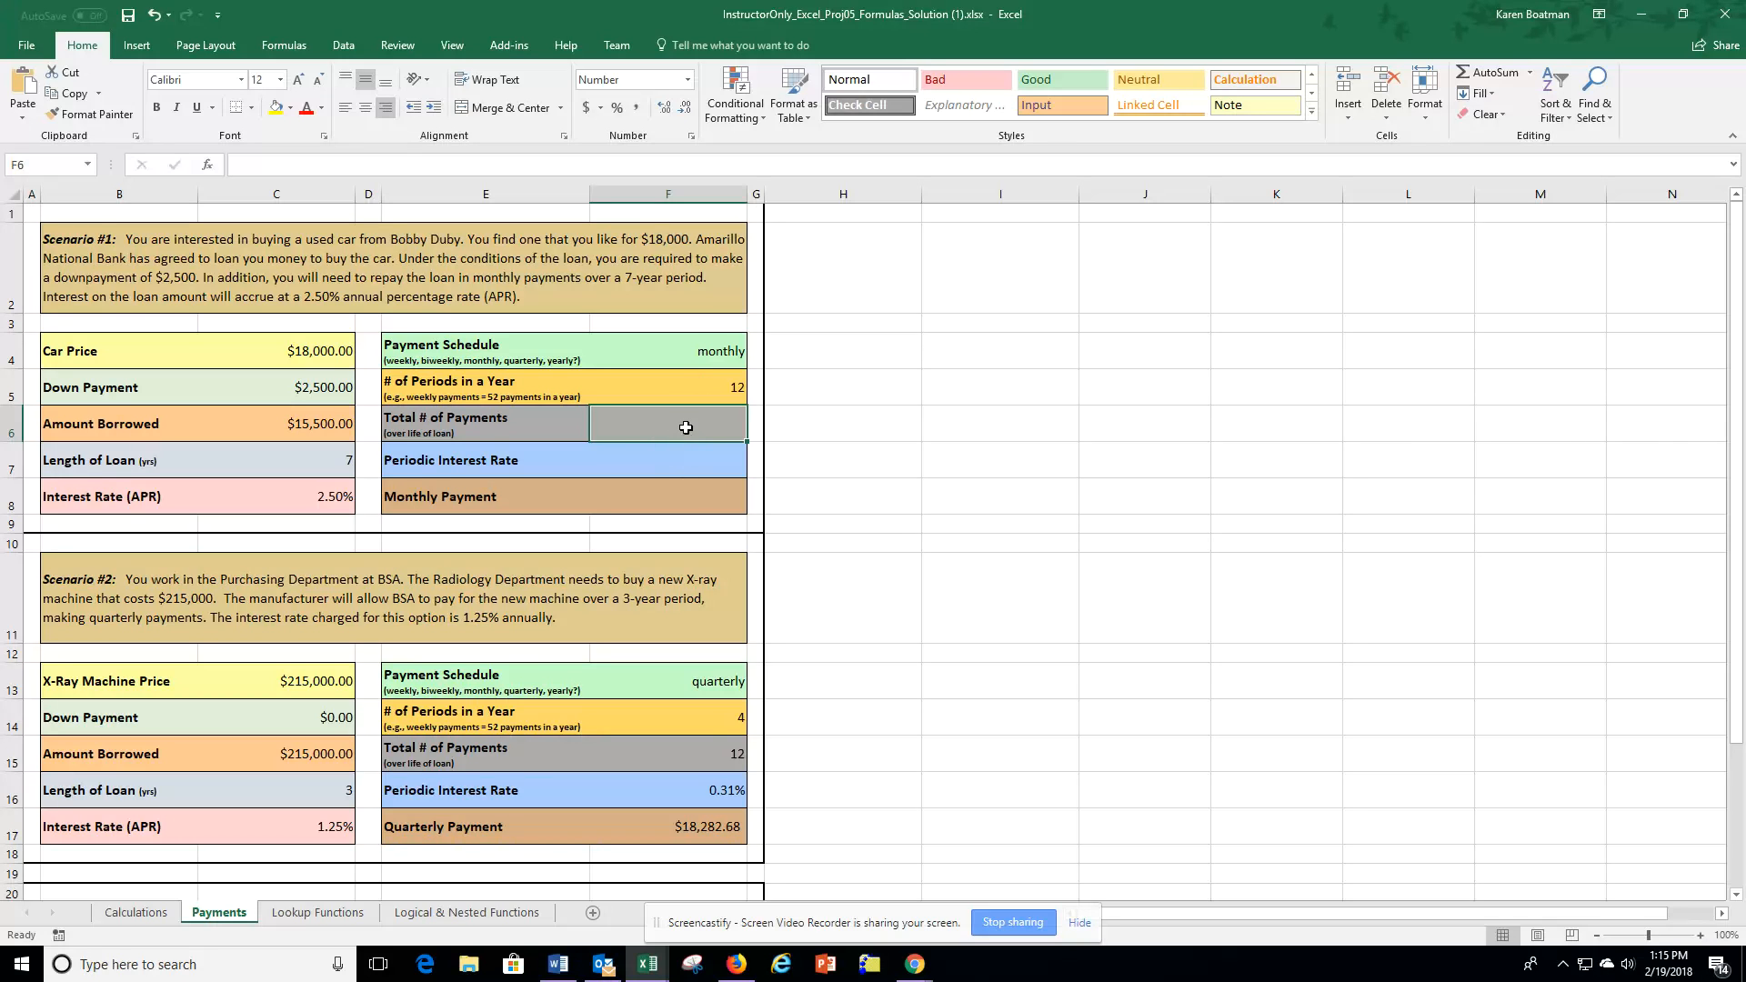
Calculate the total number of payments as loan length times periods per year with =C7*F5.
{"action": "type", "text": "="}
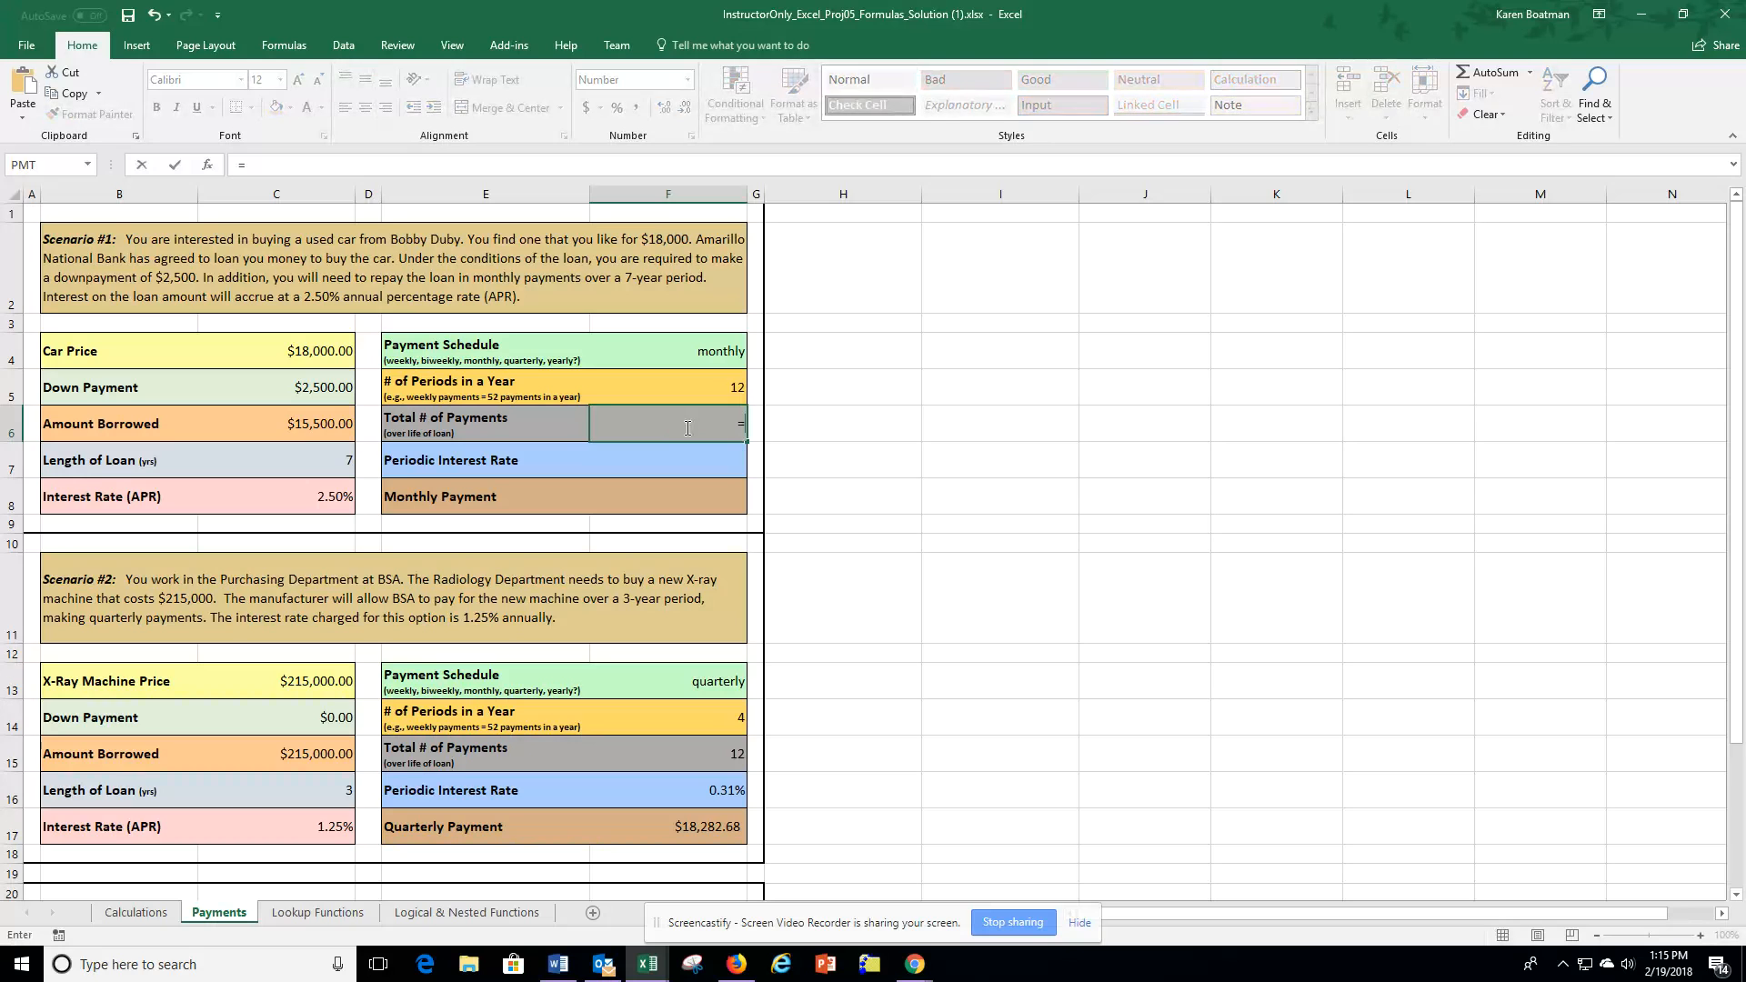
{"action": "left_click", "coordinate": [330, 462]}
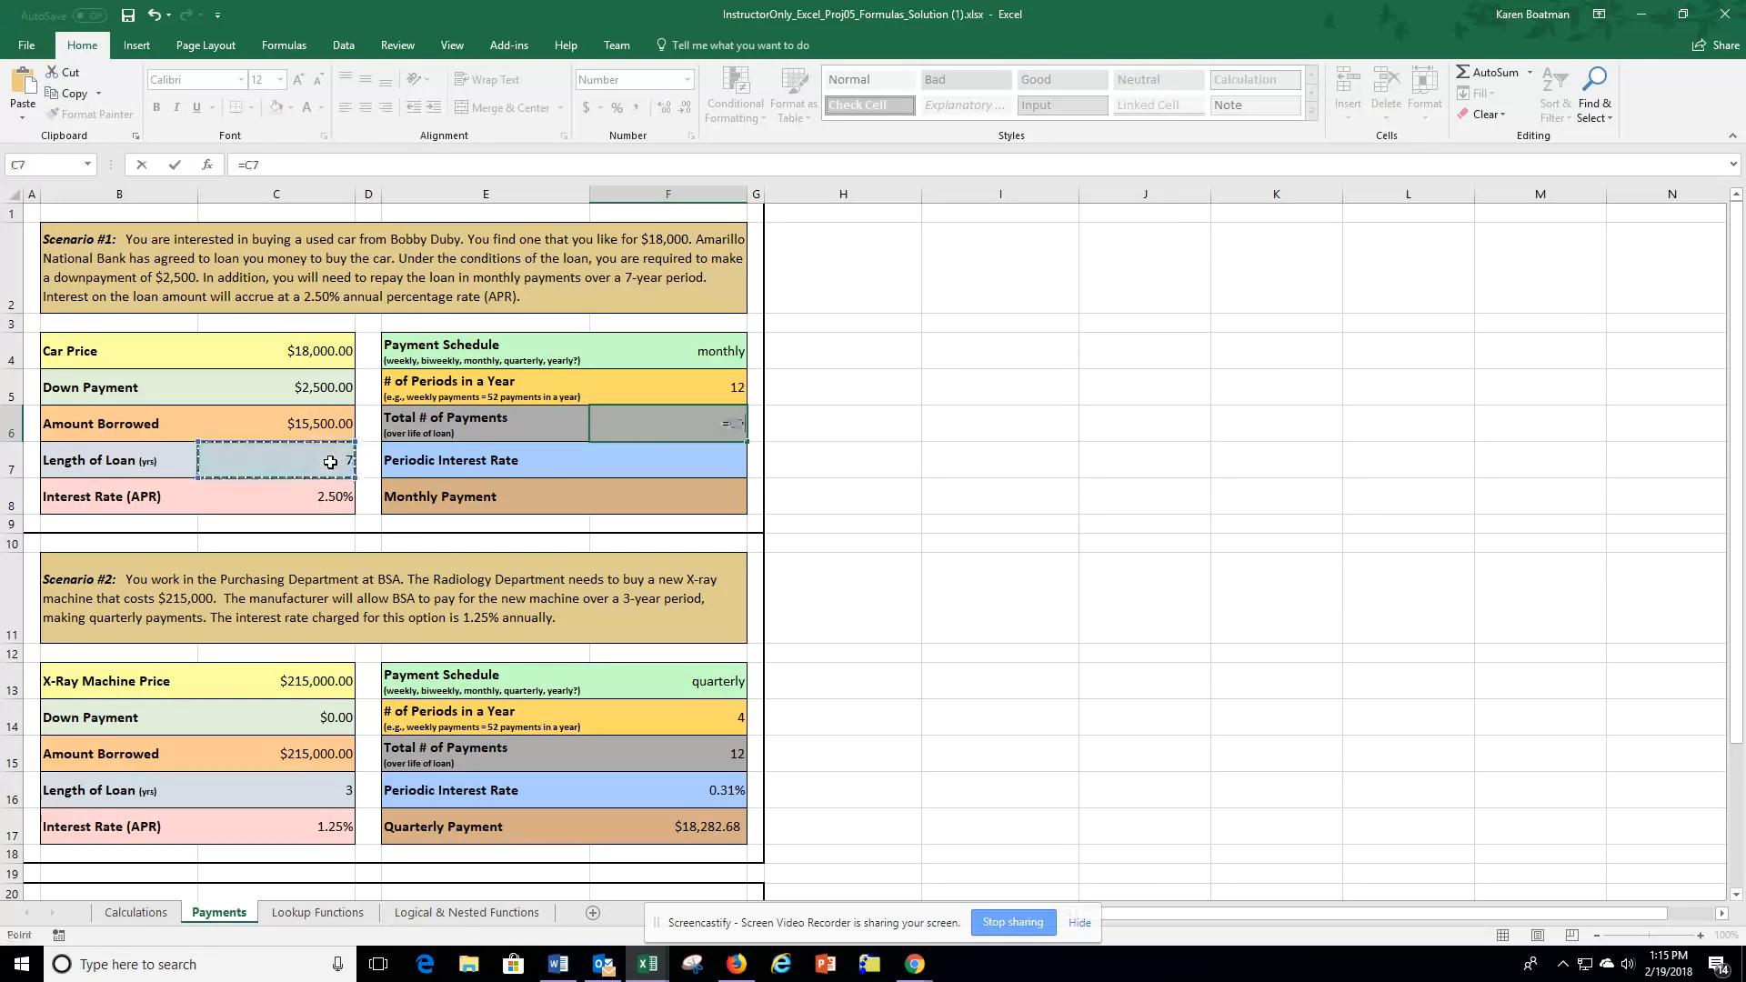
{"action": "type", "text": "*"}
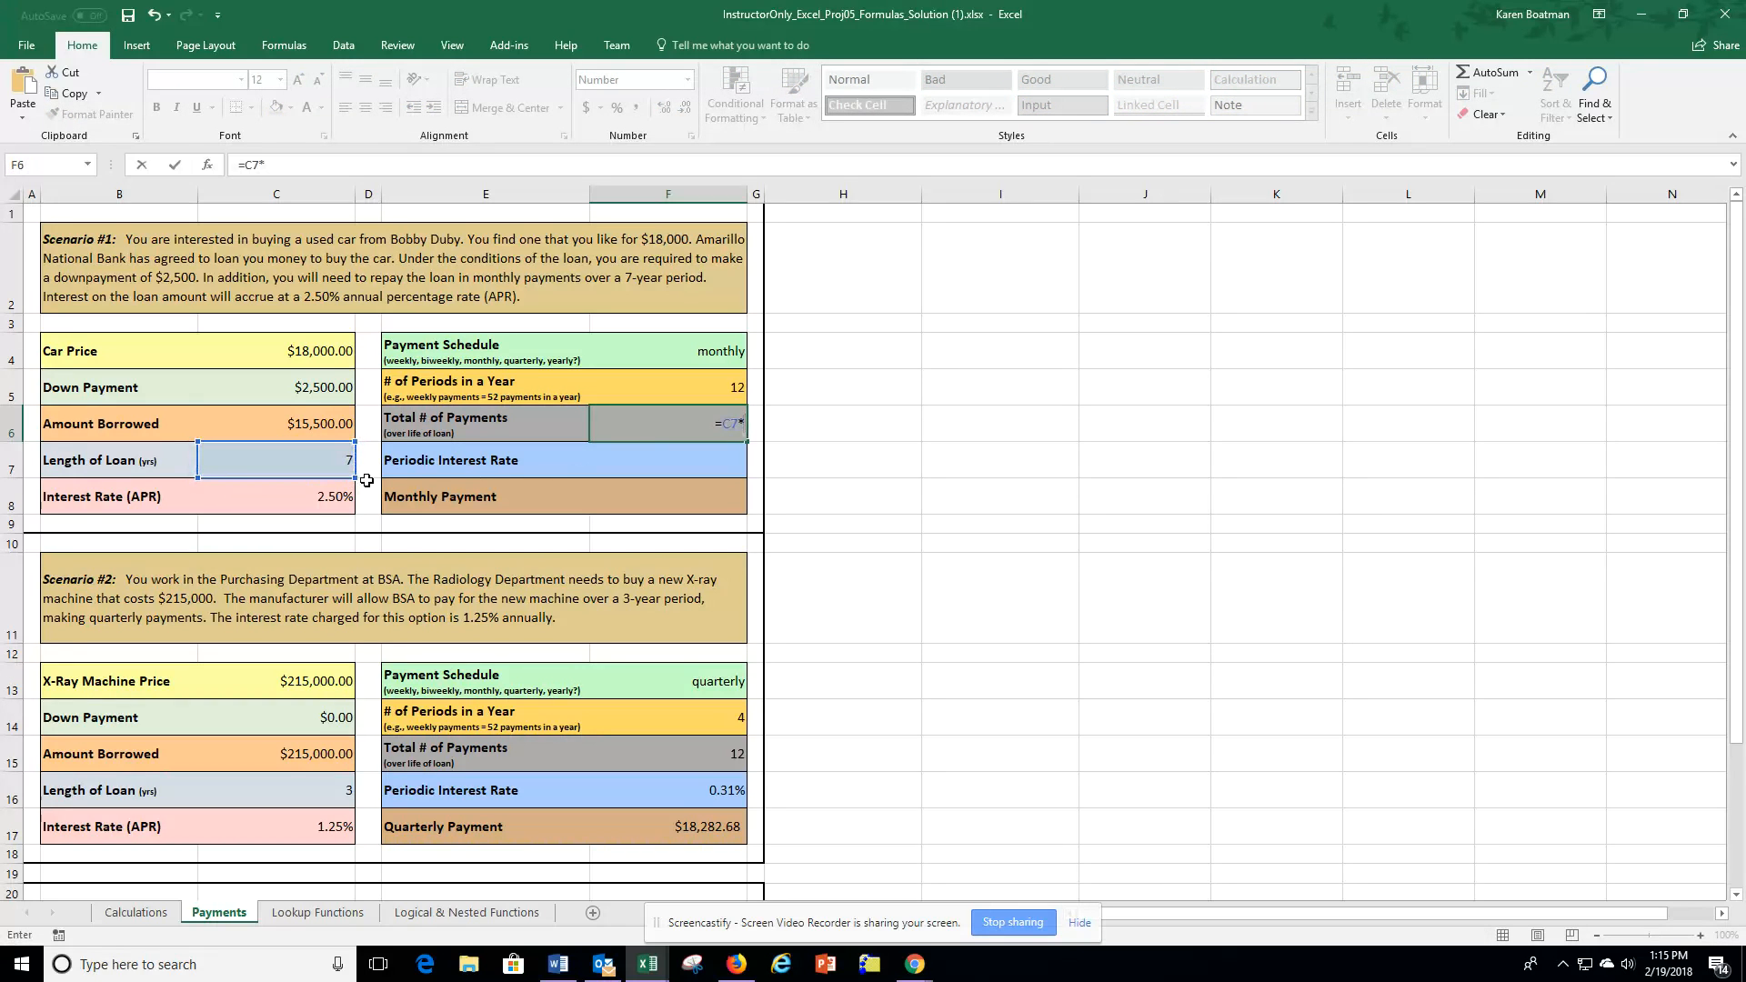
{"action": "left_click", "coordinate": [713, 388]}
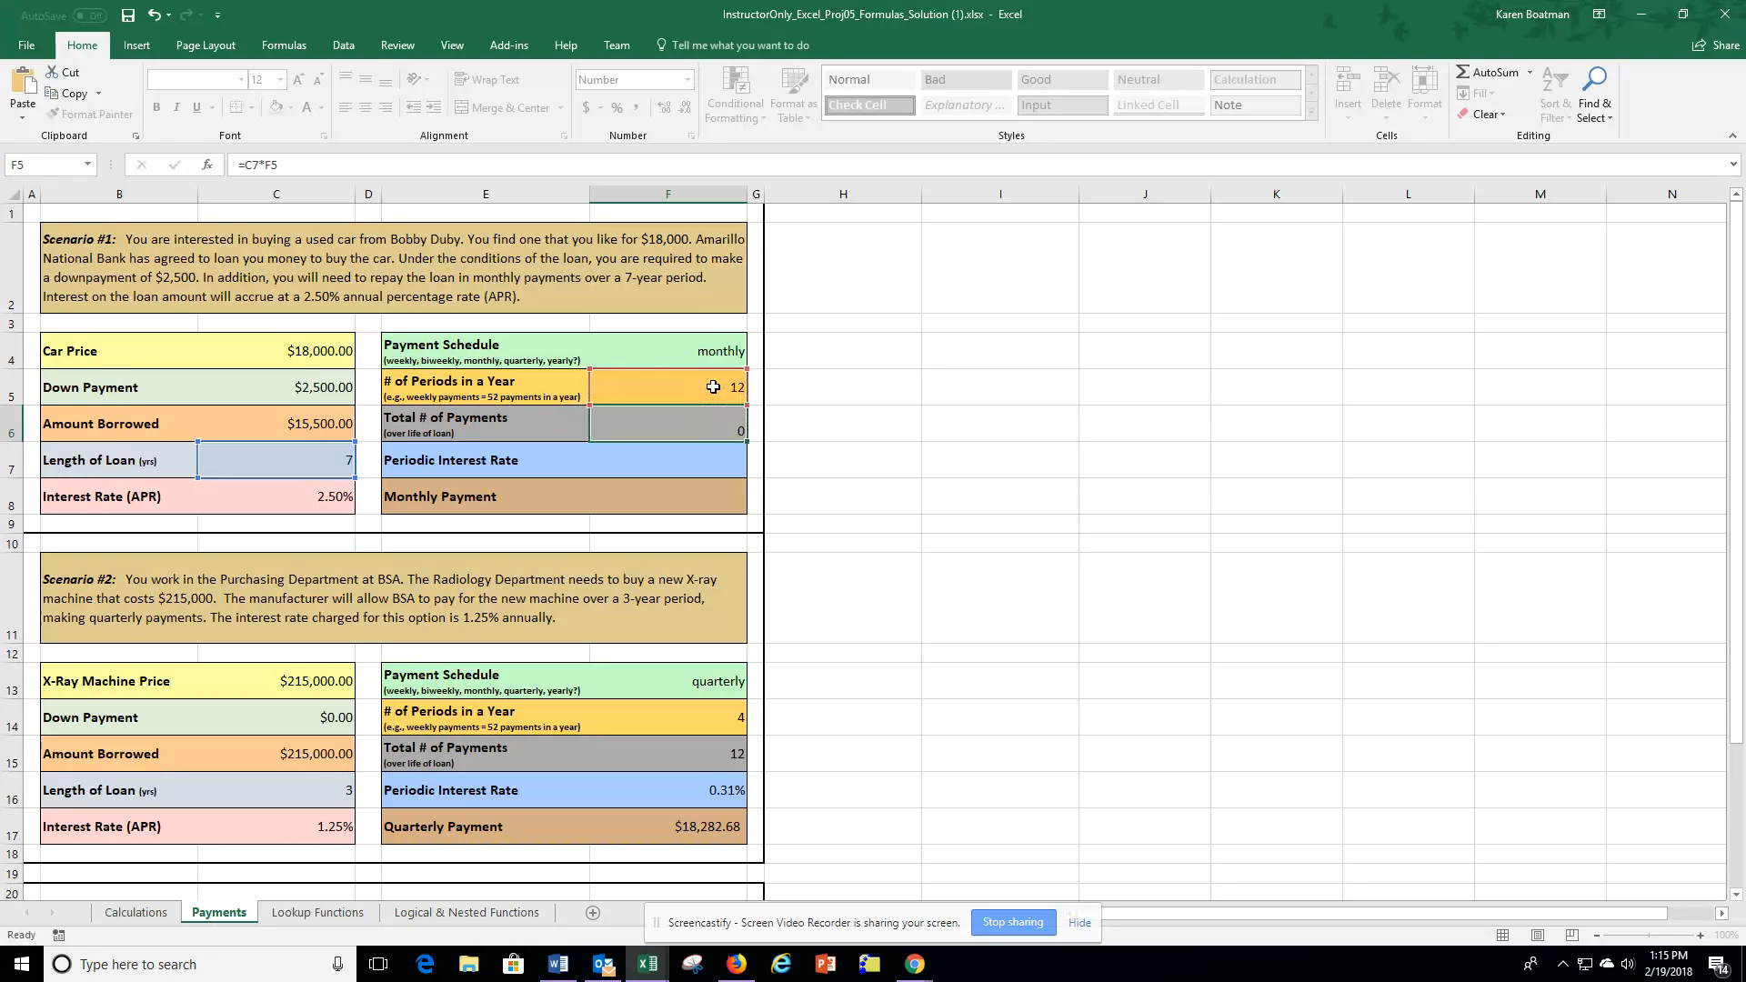
{"action": "key", "text": "Return"}
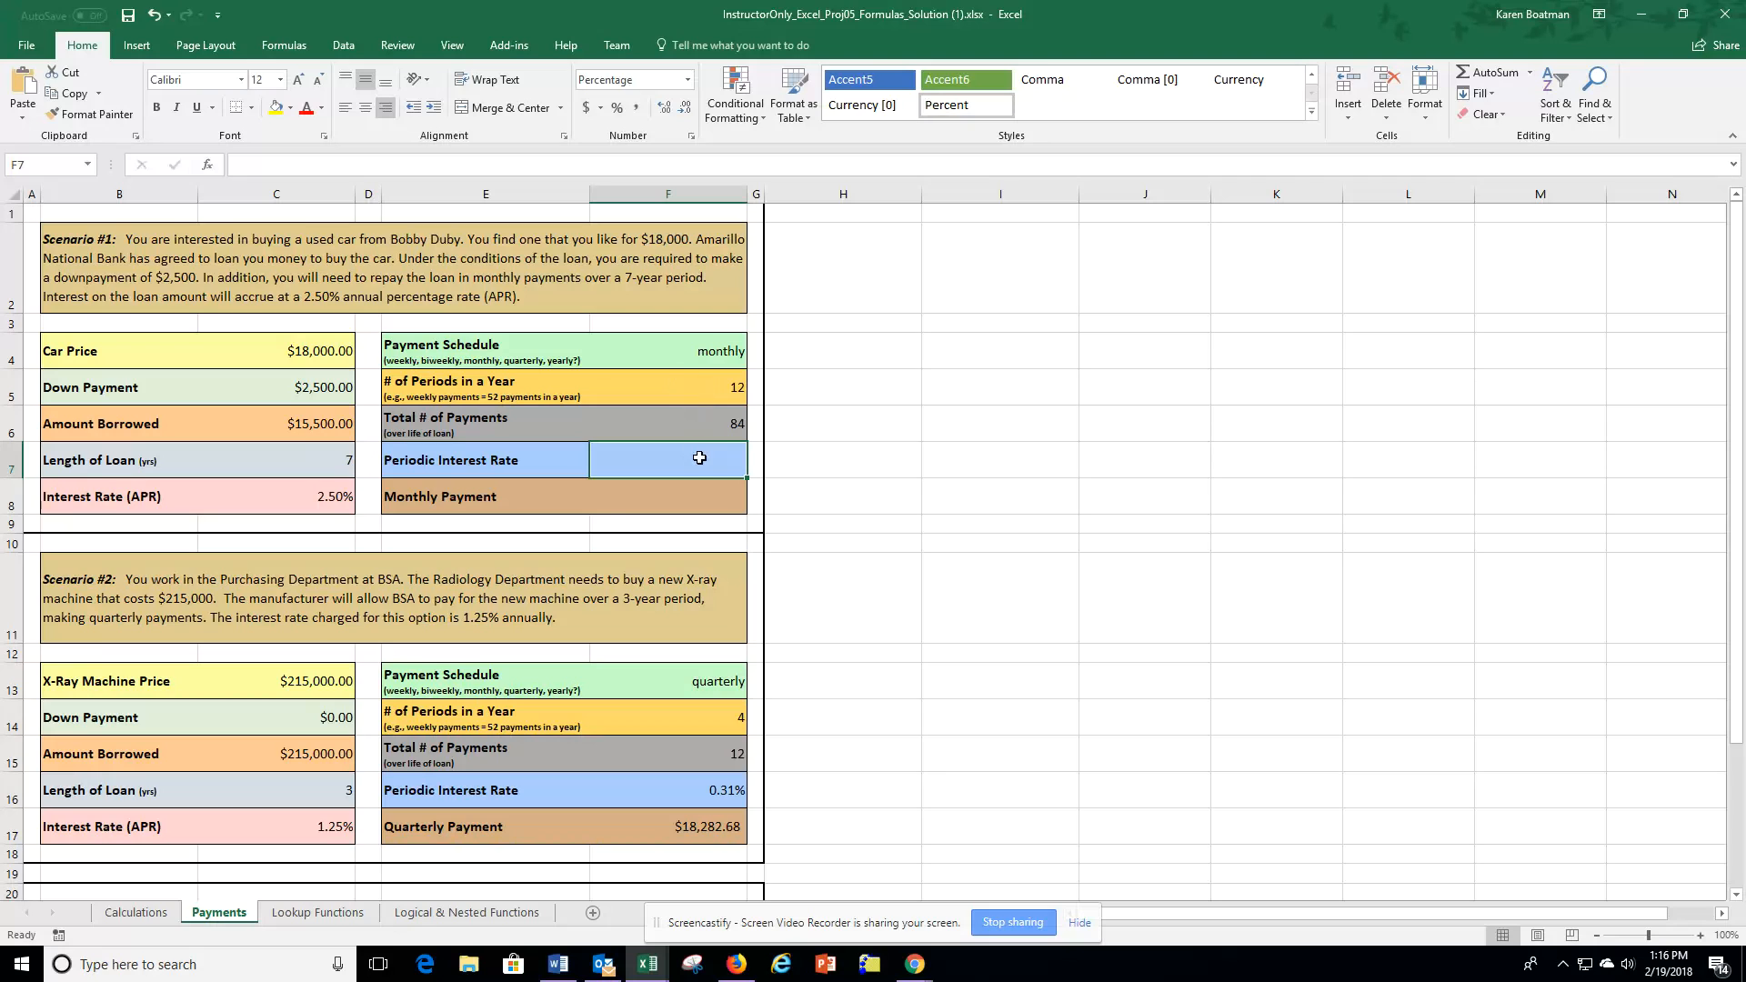
Calculate the periodic interest rate as APR divided by periods per year with =C8/F5.
{"action": "type", "text": "="}
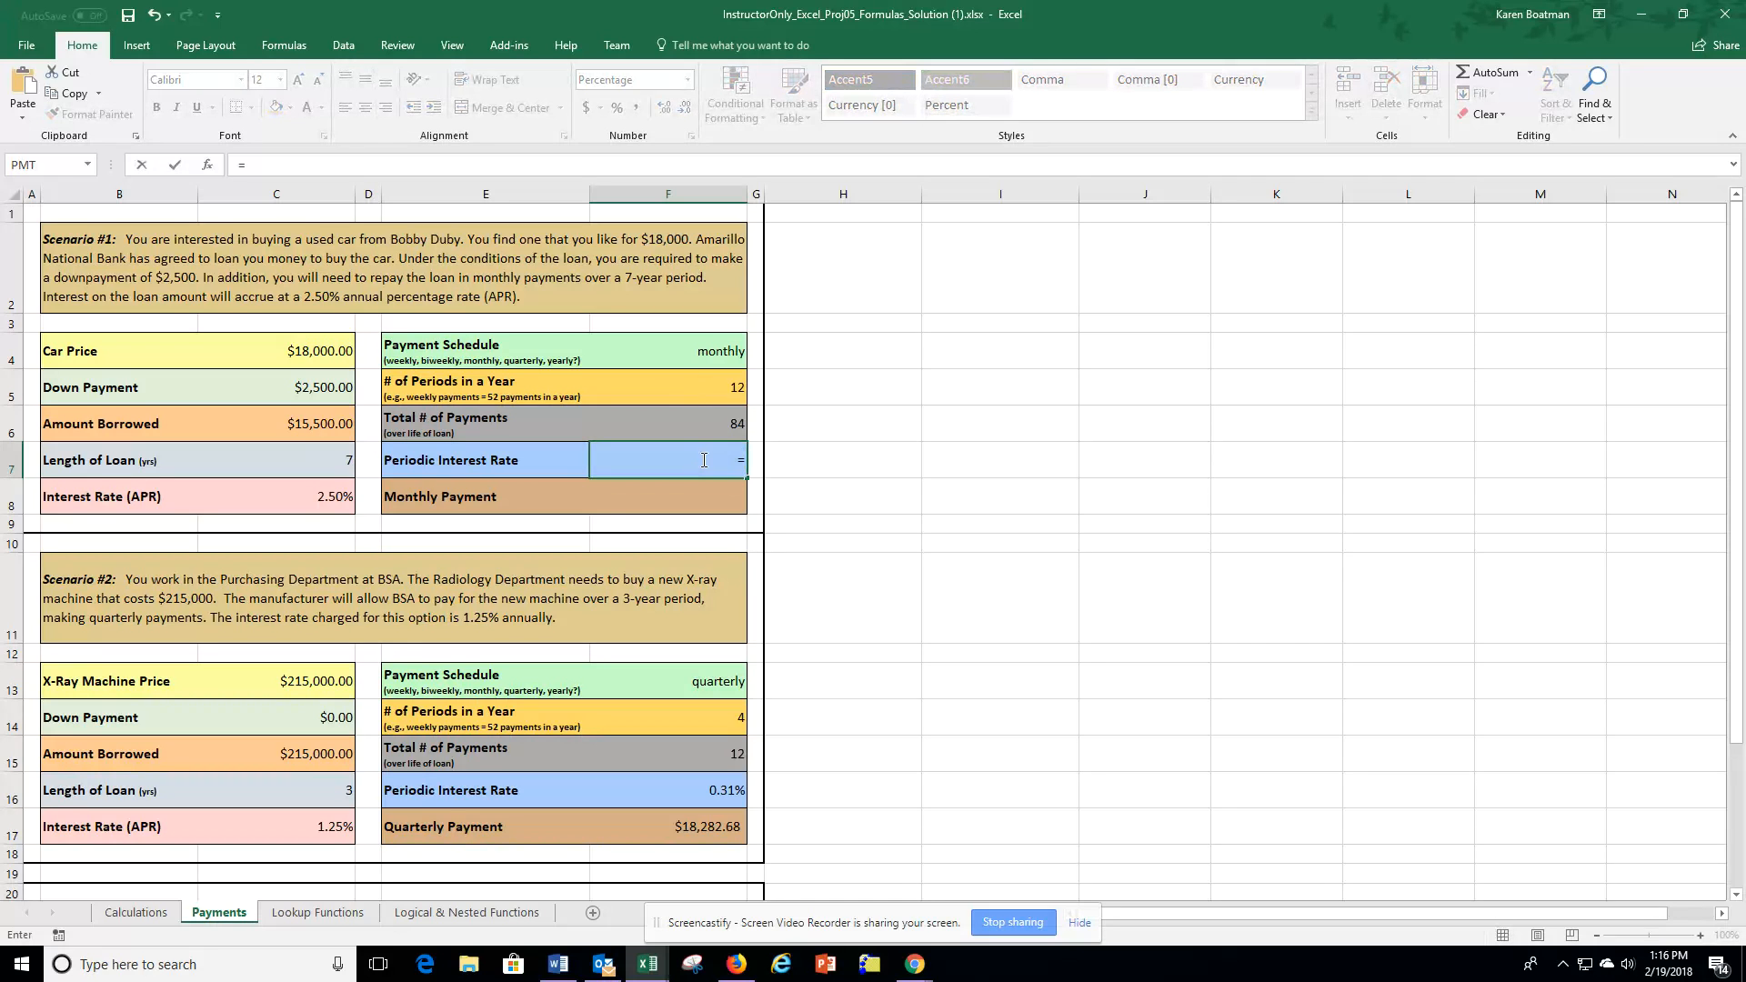
{"action": "left_click", "coordinate": [311, 495]}
{"action": "type", "text": "/"}
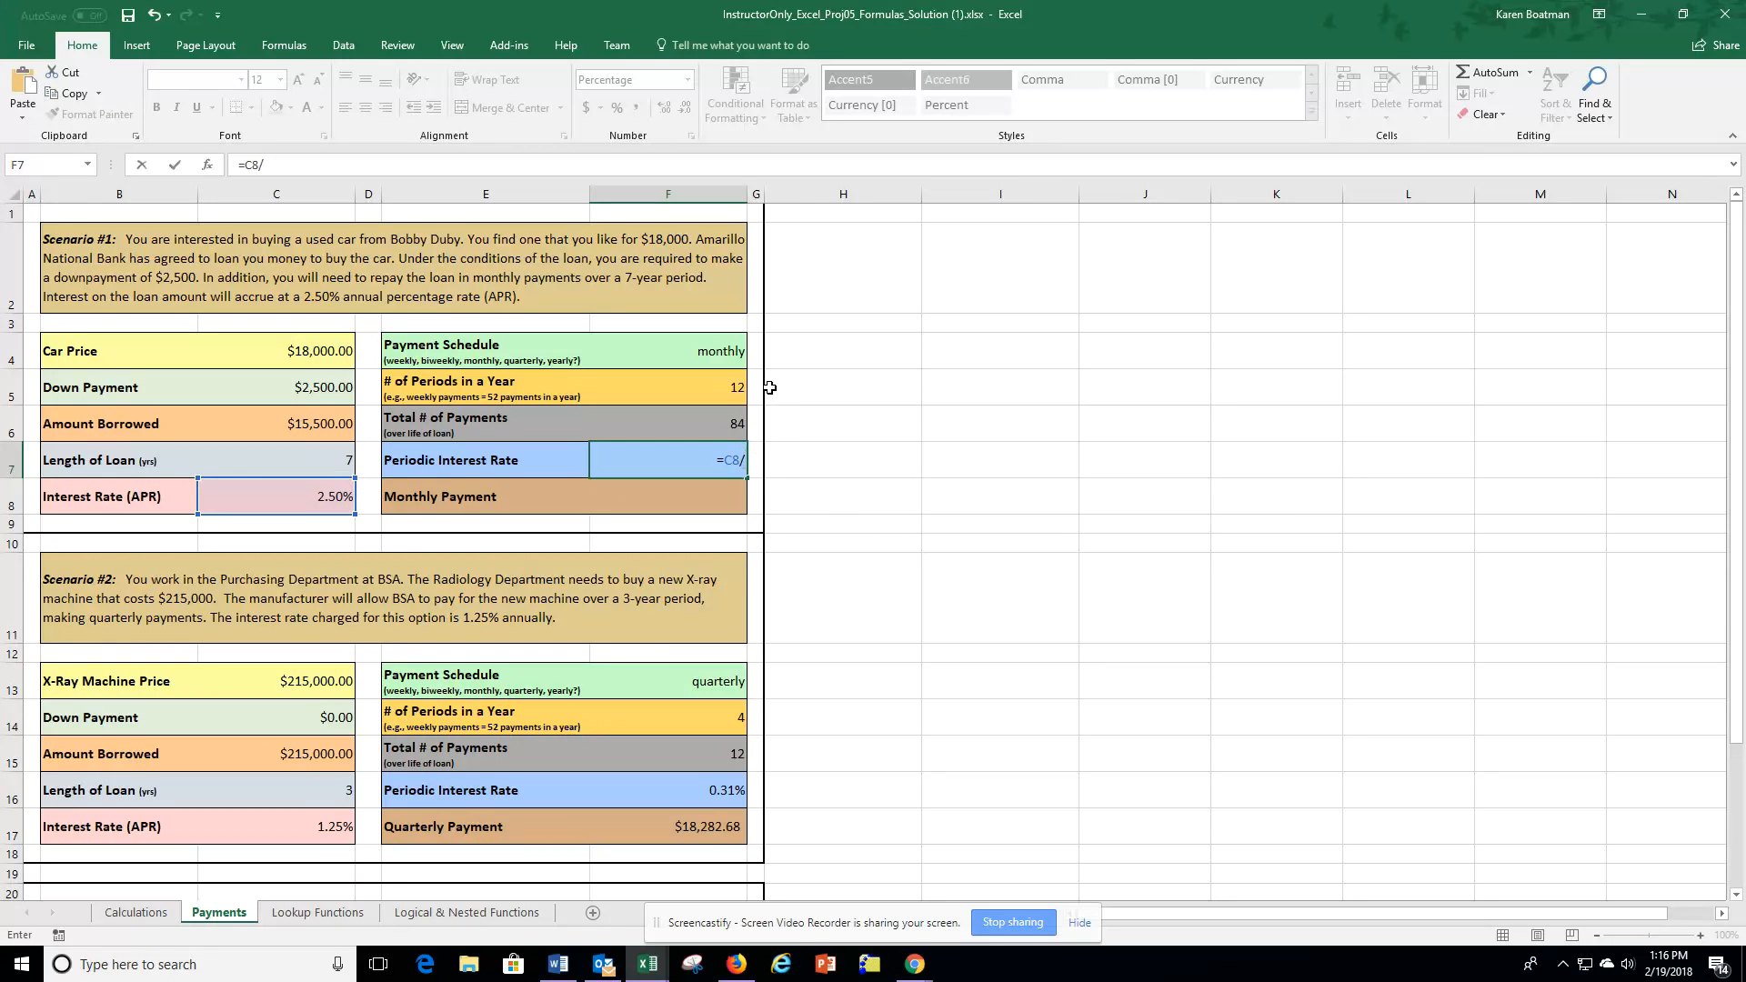
{"action": "left_click", "coordinate": [732, 380]}
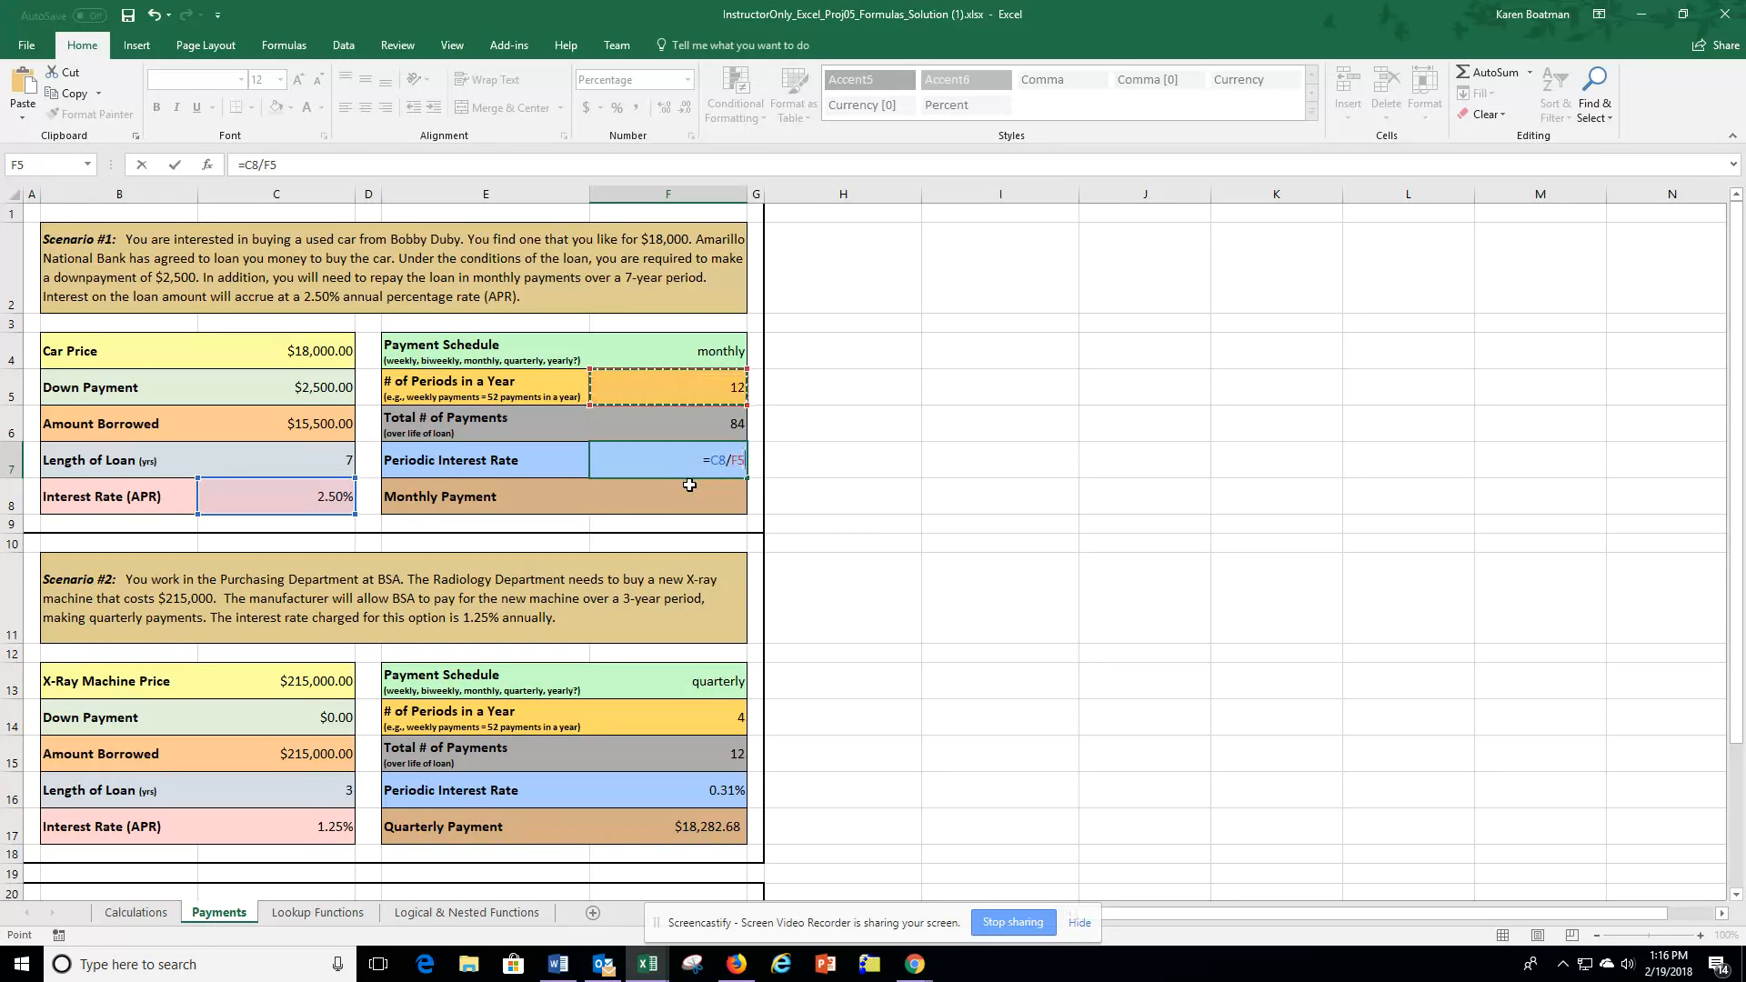
{"action": "key", "text": "Return"}
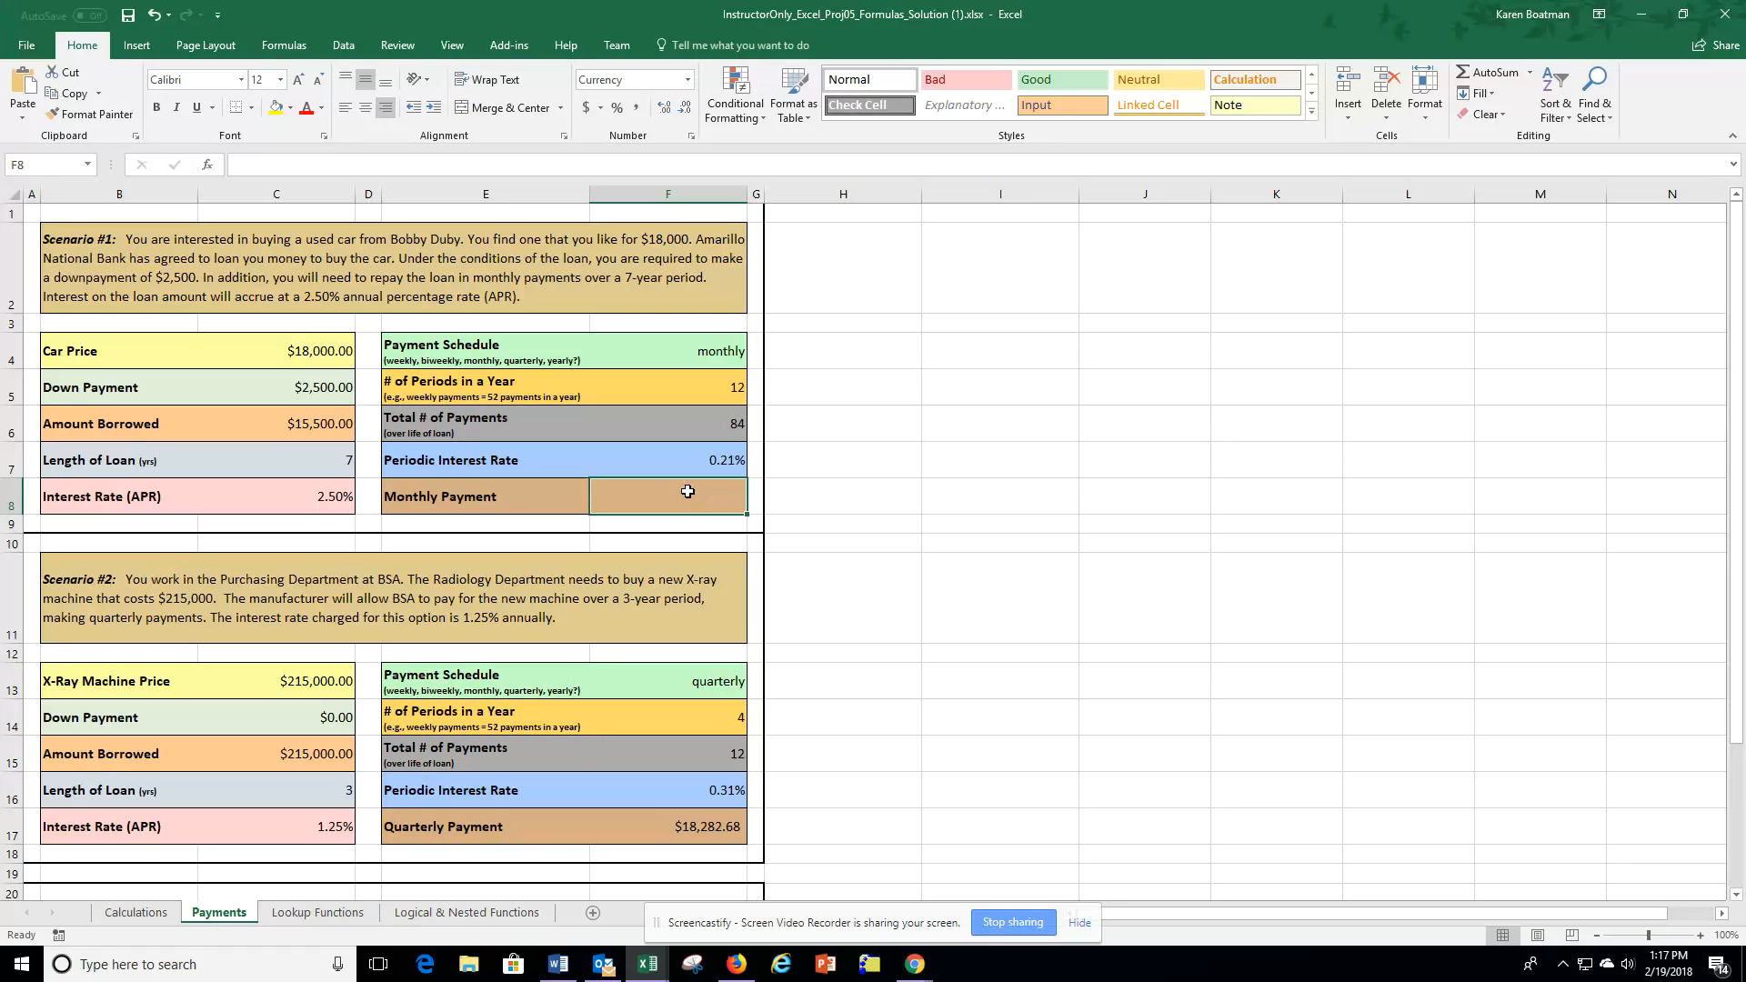
Insert a PMT function for the monthly payment using F7 as Rate, F6 as Nper and C6 as Pv.
{"action": "left_click", "coordinate": [207, 165]}
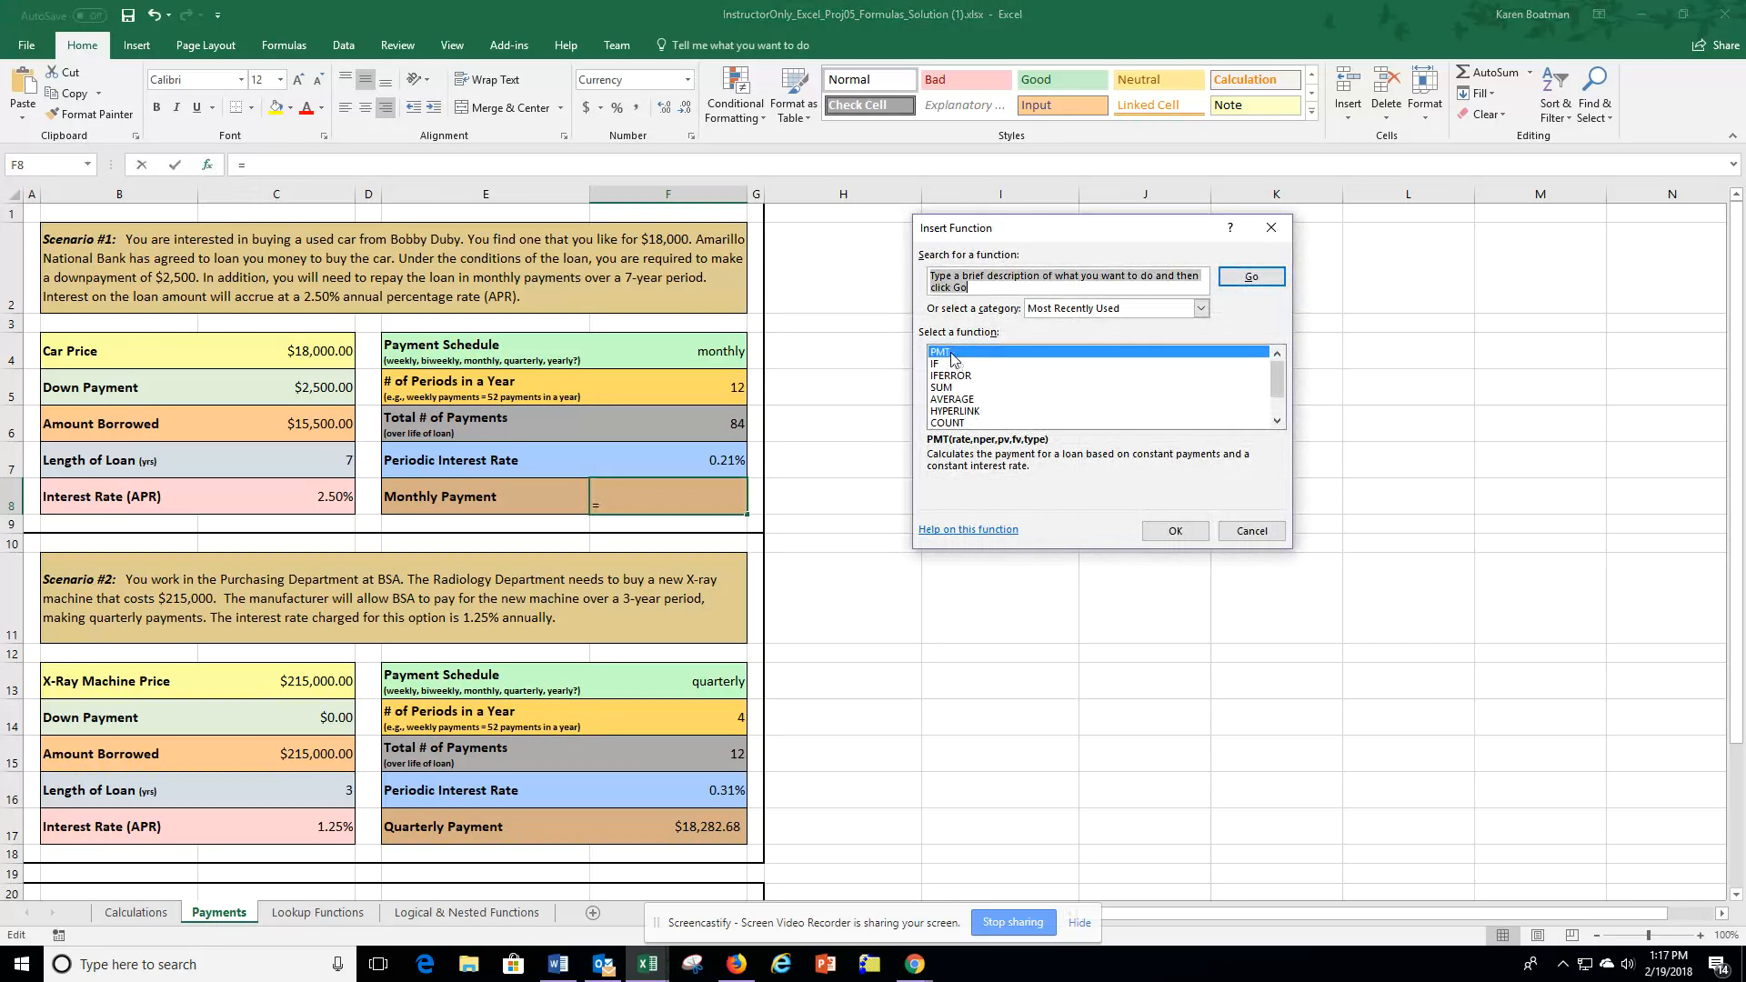
{"action": "double_click", "coordinate": [965, 354]}
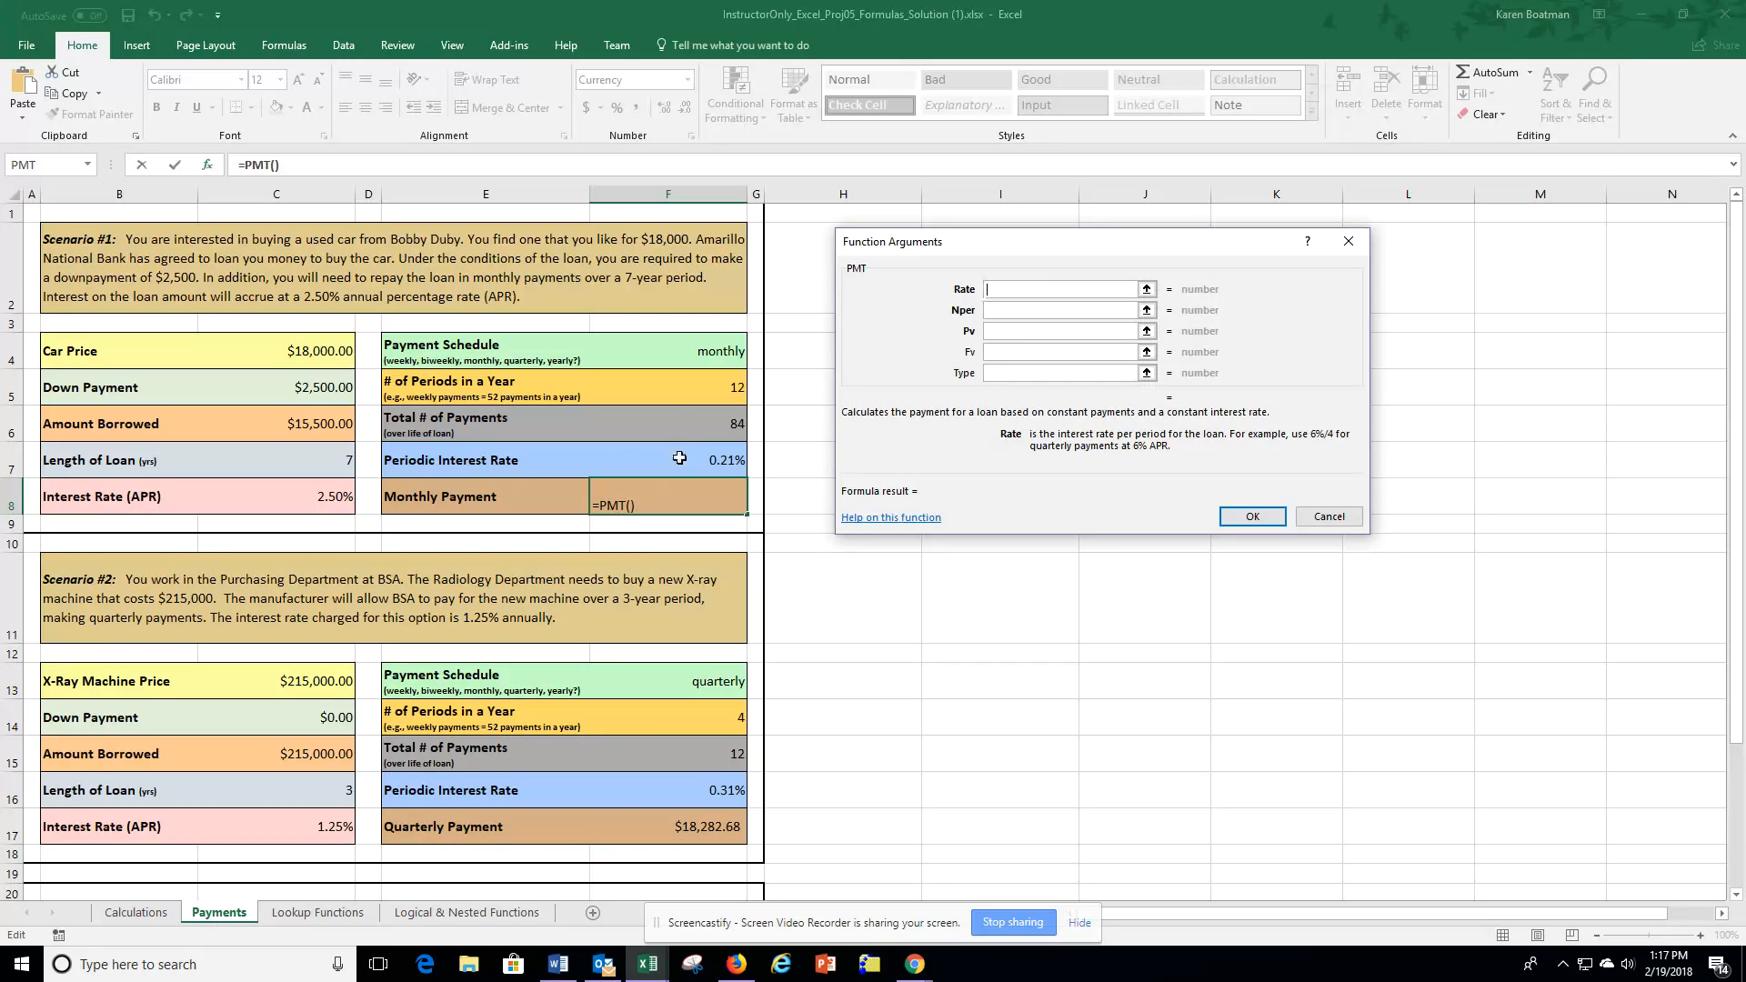
{"action": "left_click", "coordinate": [716, 461]}
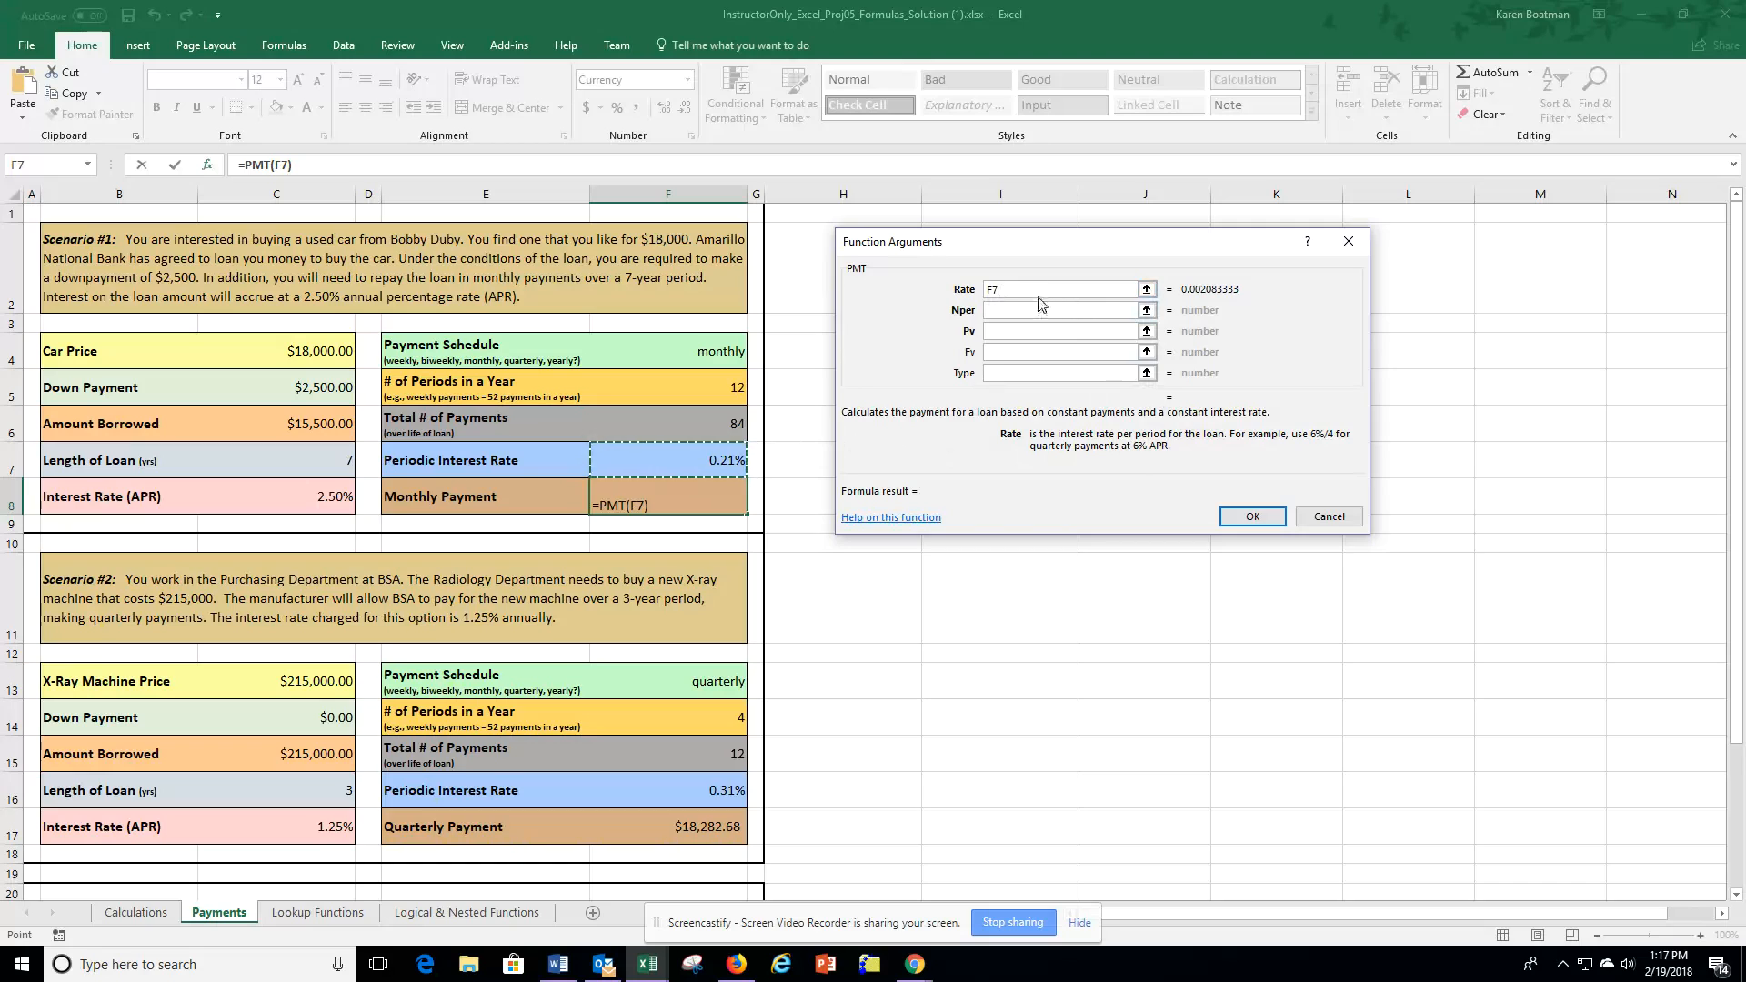
{"action": "left_click", "coordinate": [996, 311]}
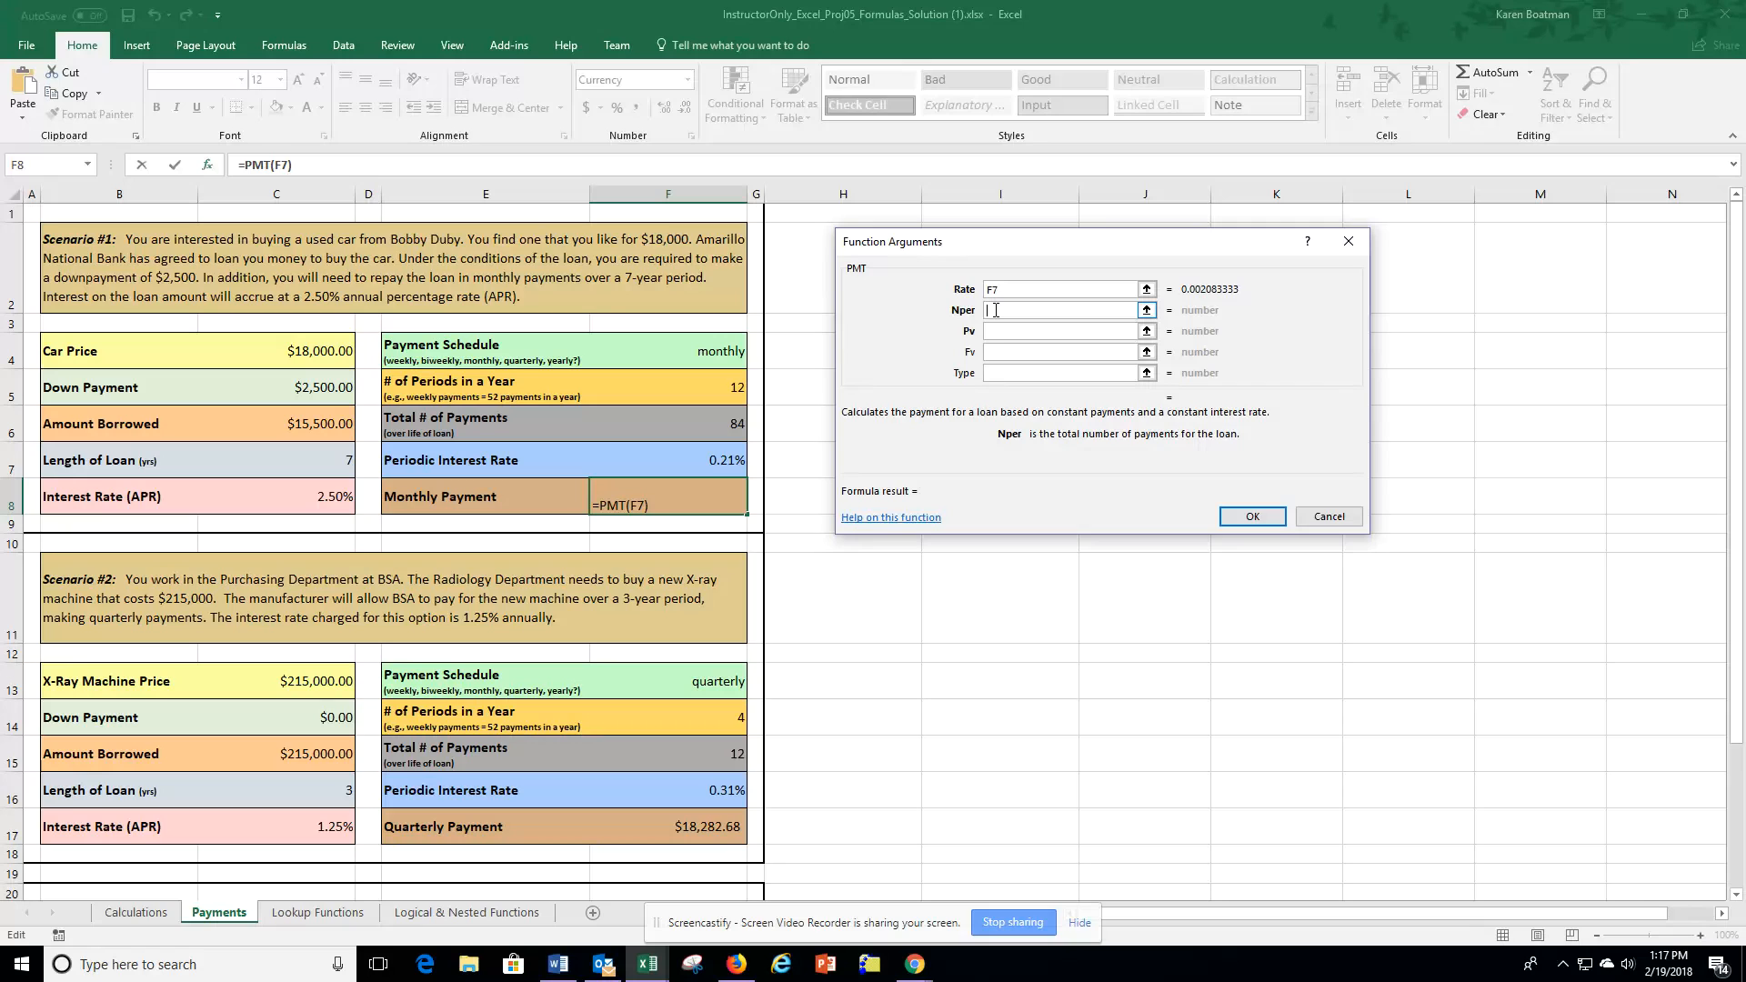
{"action": "left_click", "coordinate": [718, 426]}
{"action": "left_click", "coordinate": [1005, 333]}
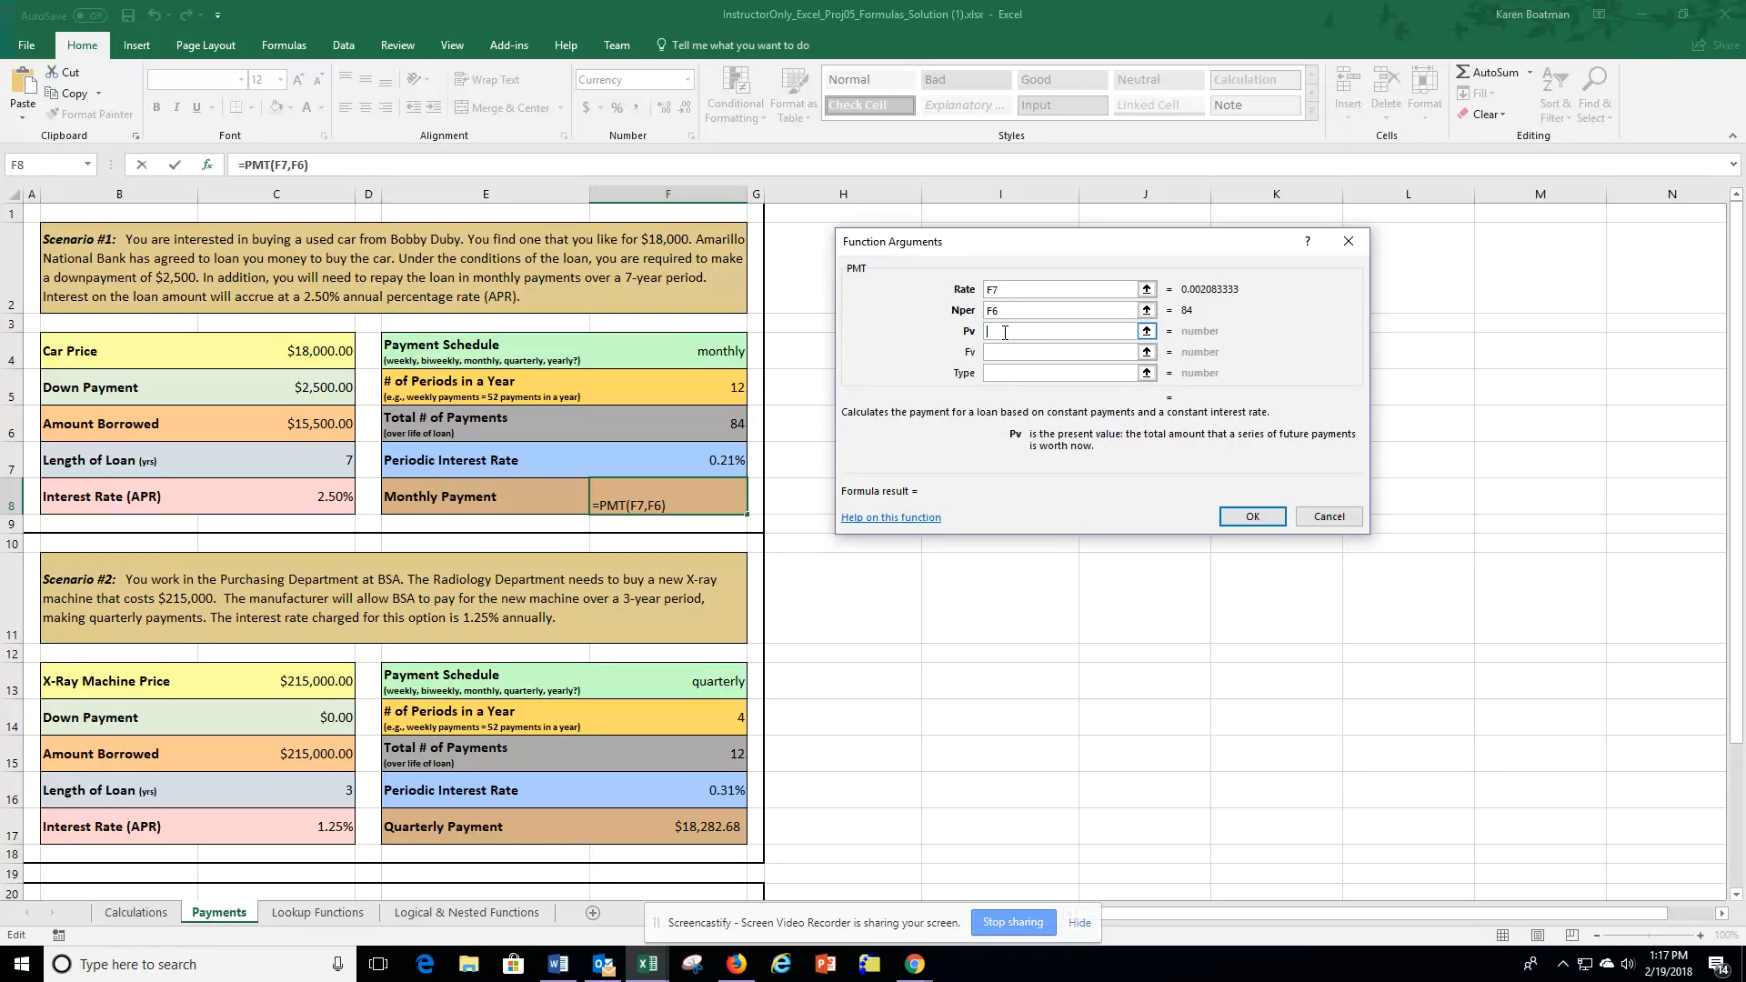
{"action": "left_click", "coordinate": [327, 420]}
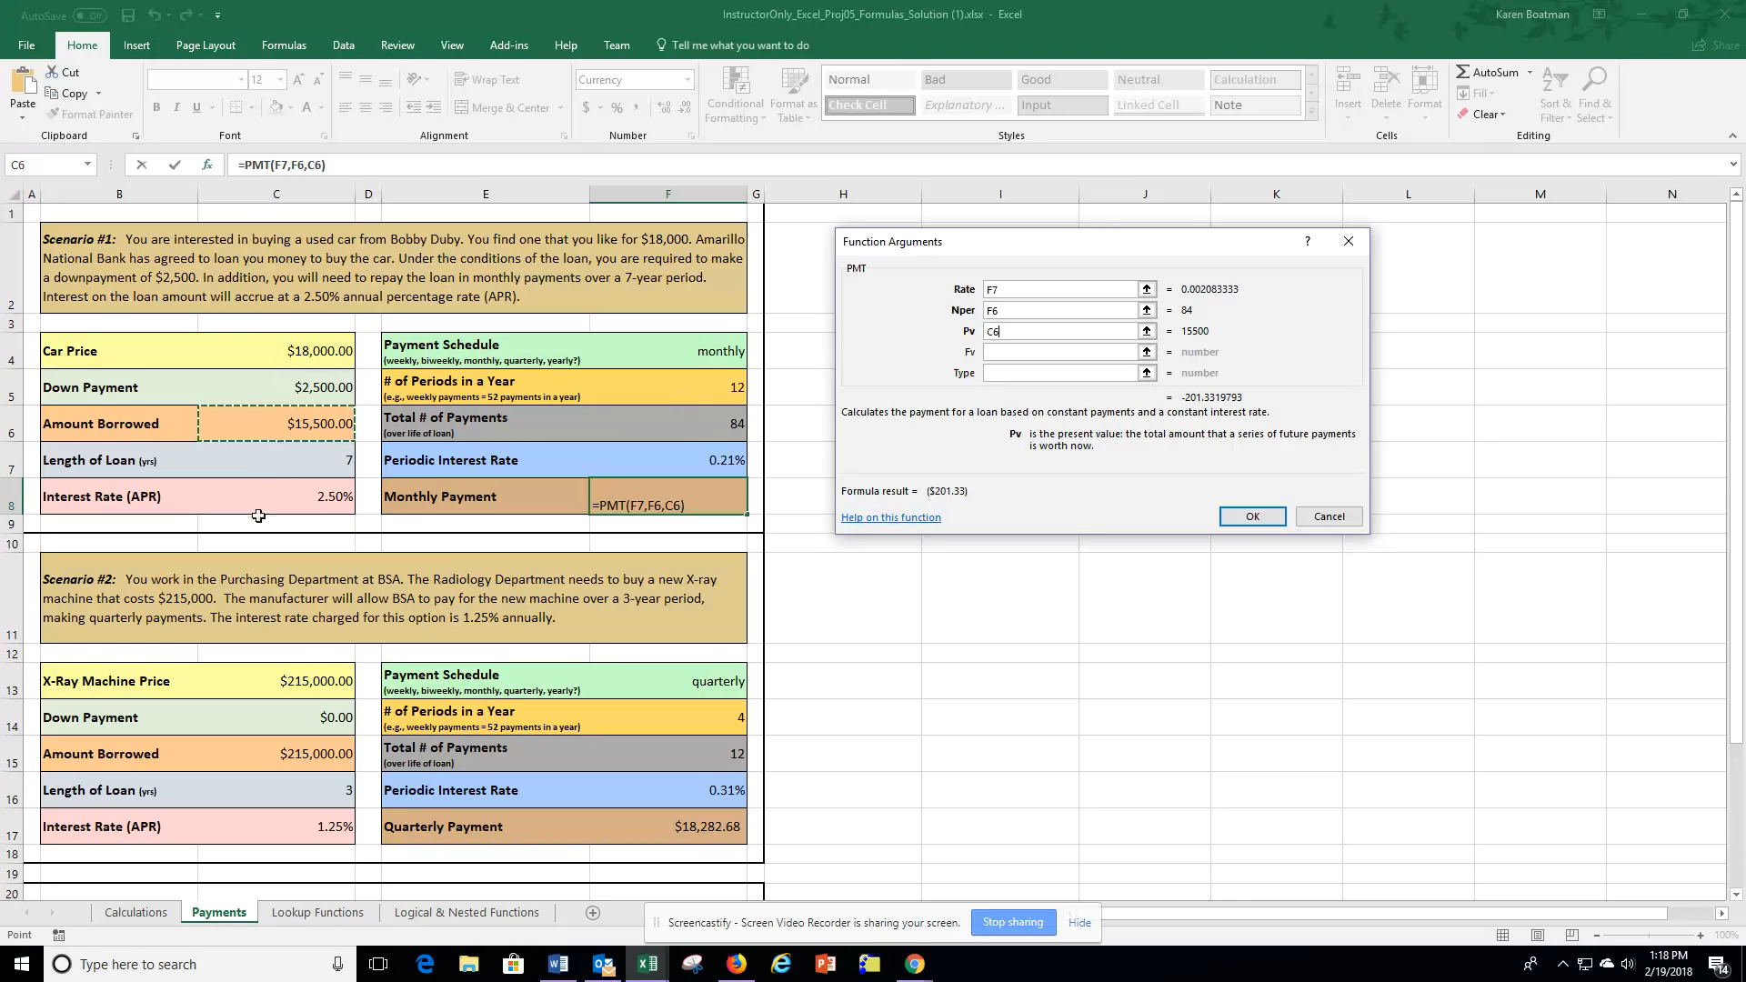
{"action": "left_click", "coordinate": [1260, 517]}
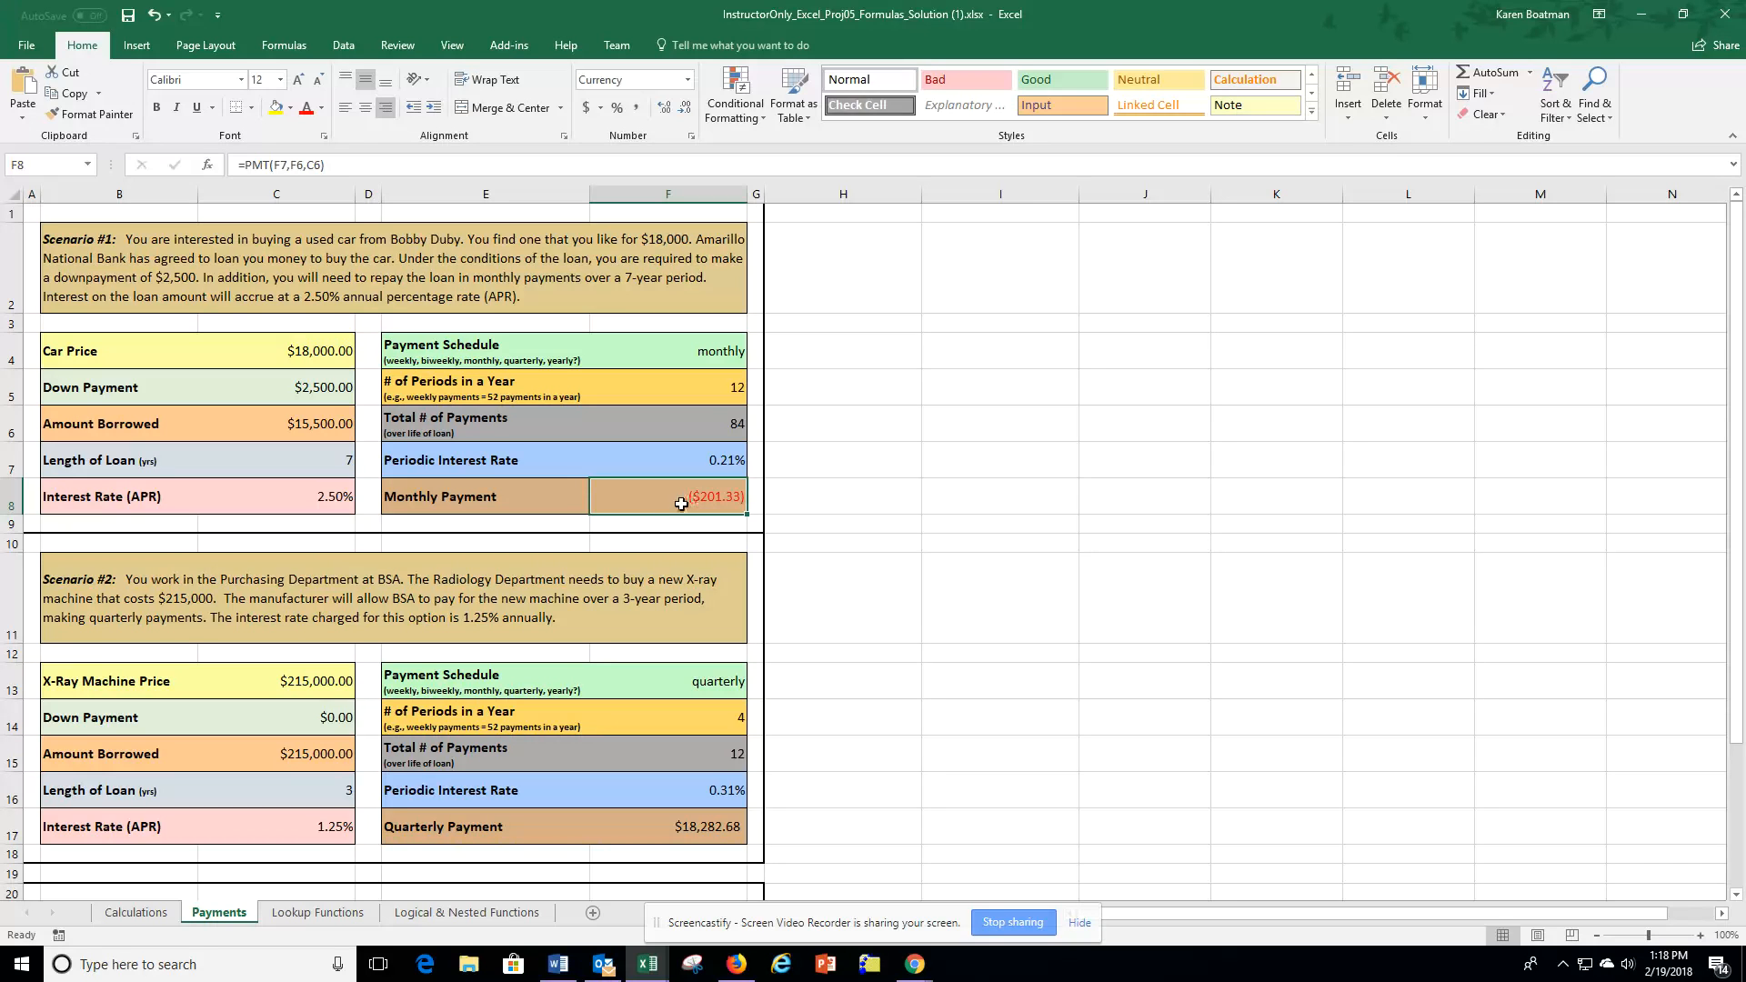
Add a minus sign before PMT so the monthly payment shows as a positive amount.
{"action": "left_click", "coordinate": [247, 167]}
{"action": "type", "text": "-"}
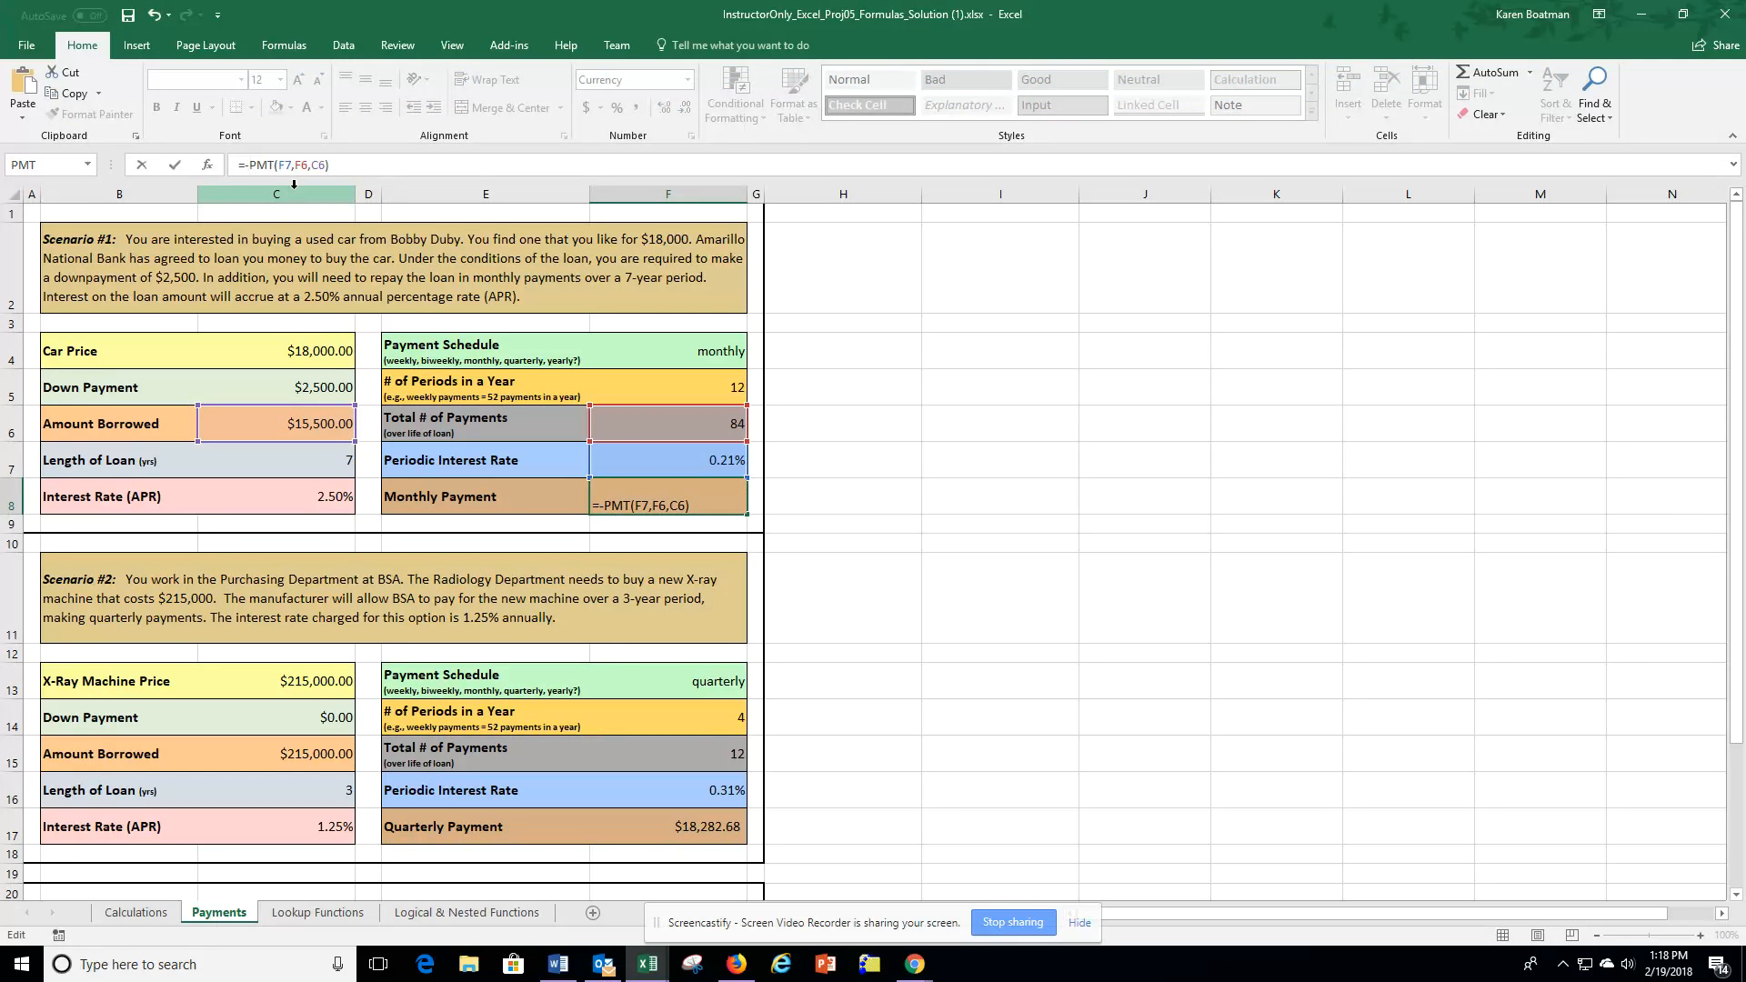
{"action": "key", "text": "Return"}
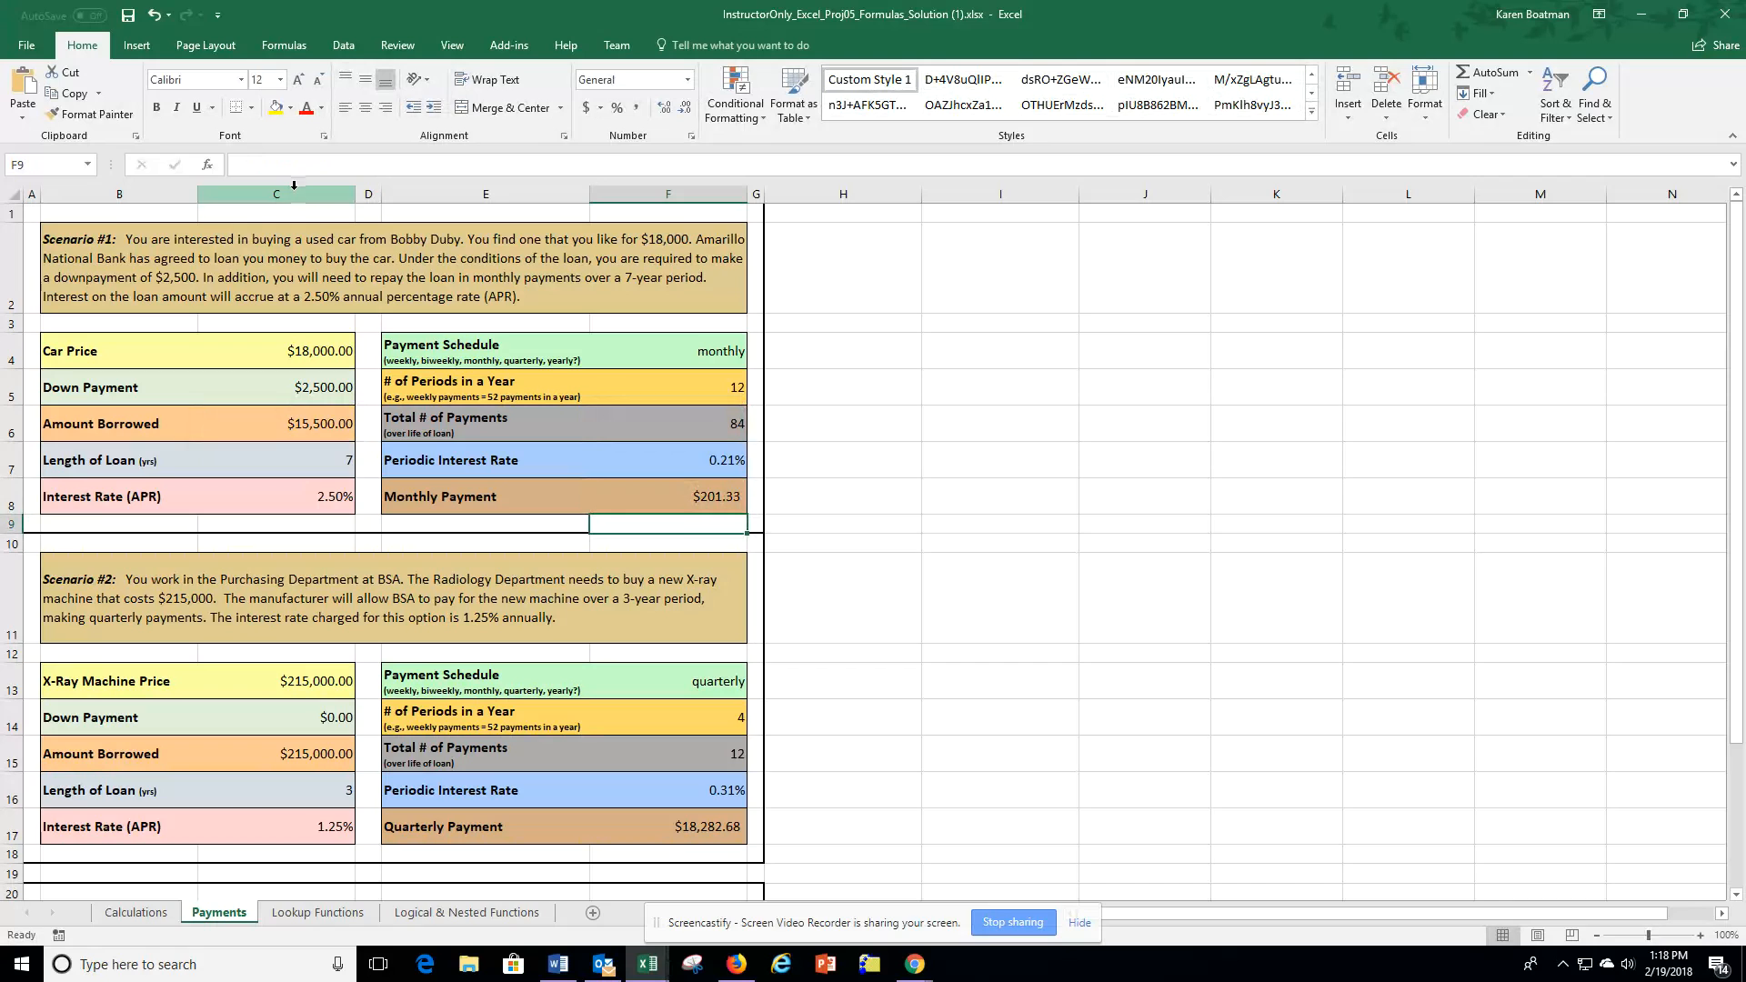